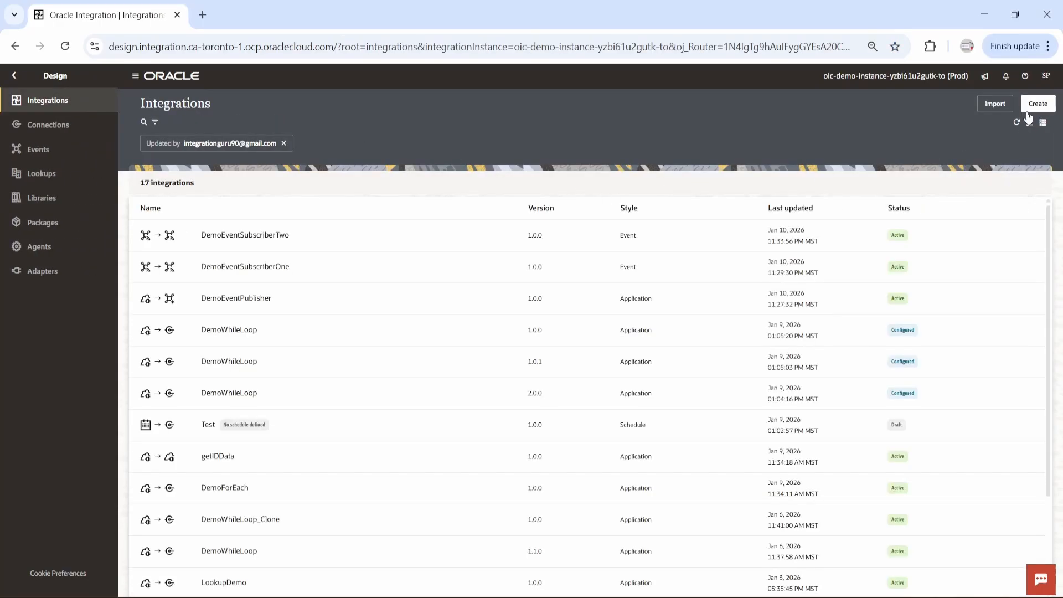
Create an application-triggered integration named DemoNotificationGreeting
click(1031, 105)
click(926, 183)
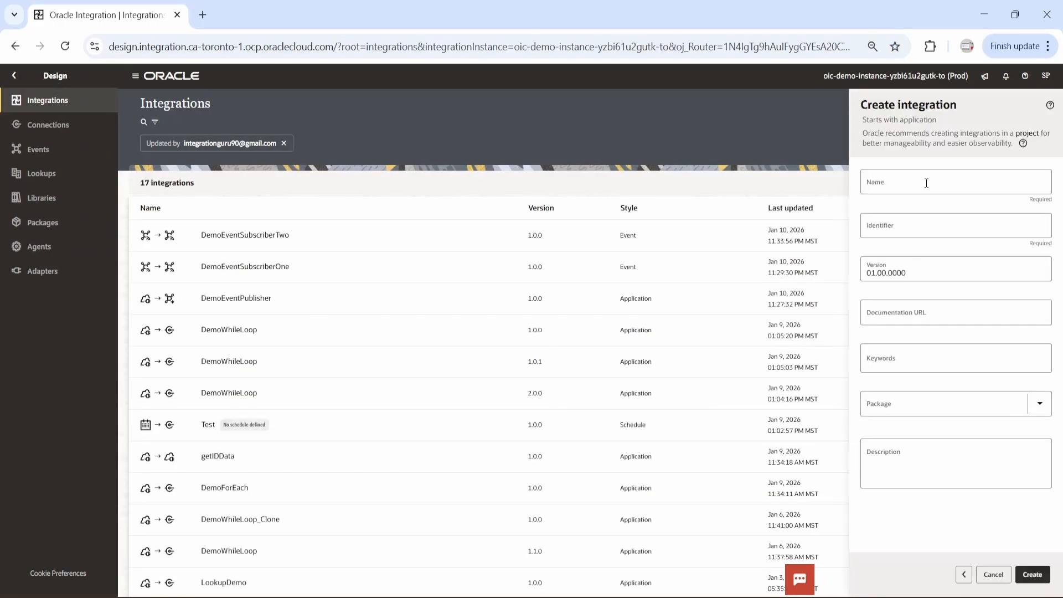
click(926, 182)
text(Dem)
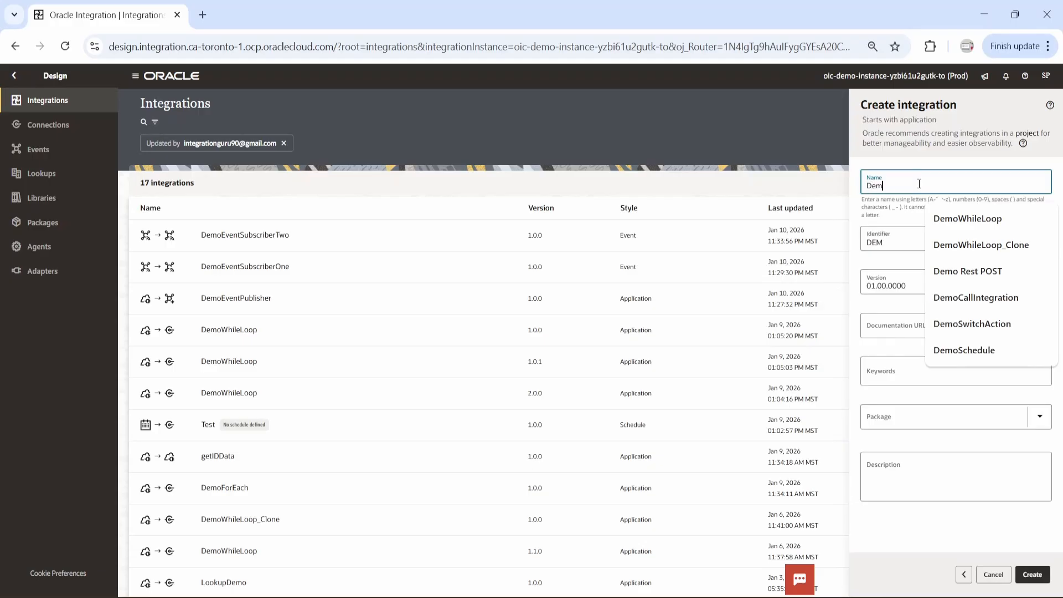
text(oNotifi)
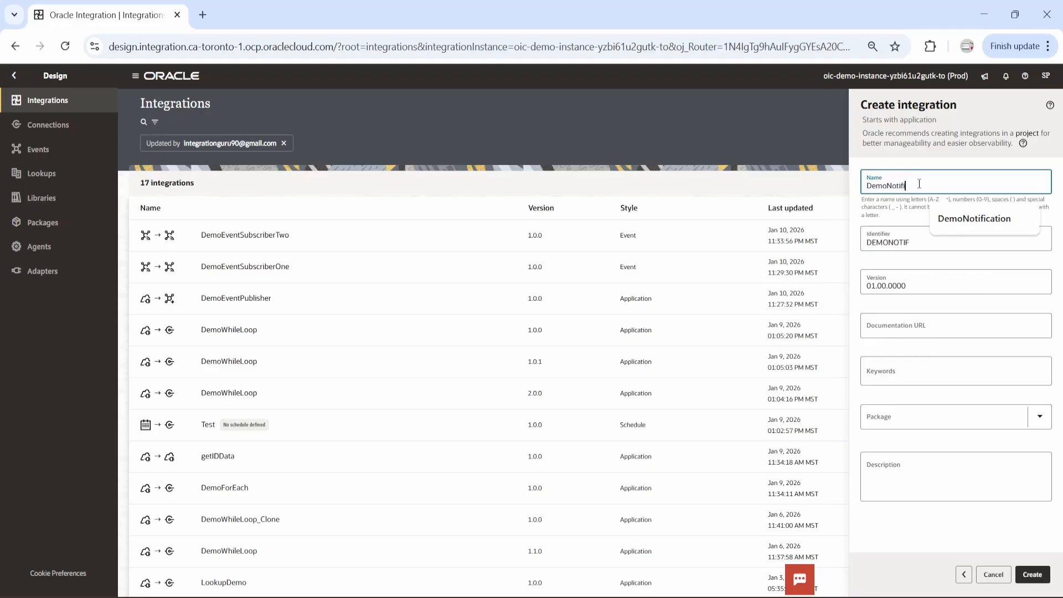
text(cation)
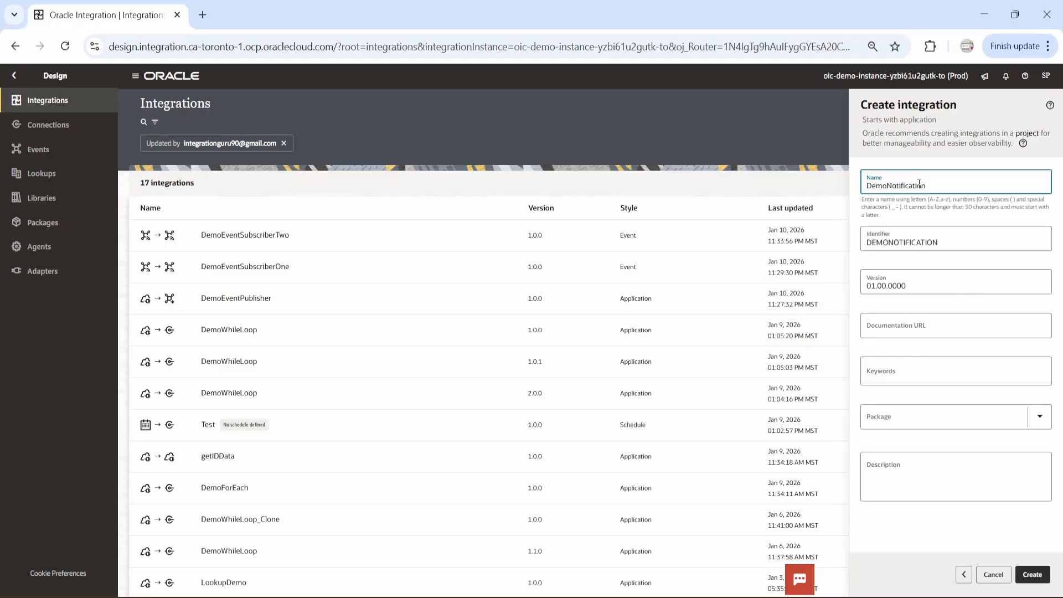
text(Greeting)
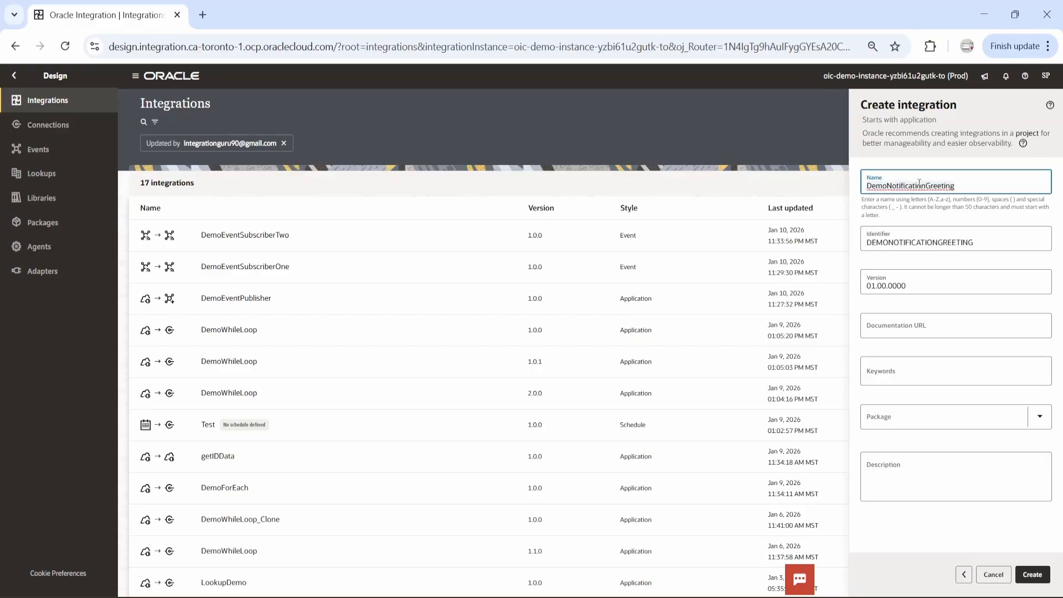
click(1033, 575)
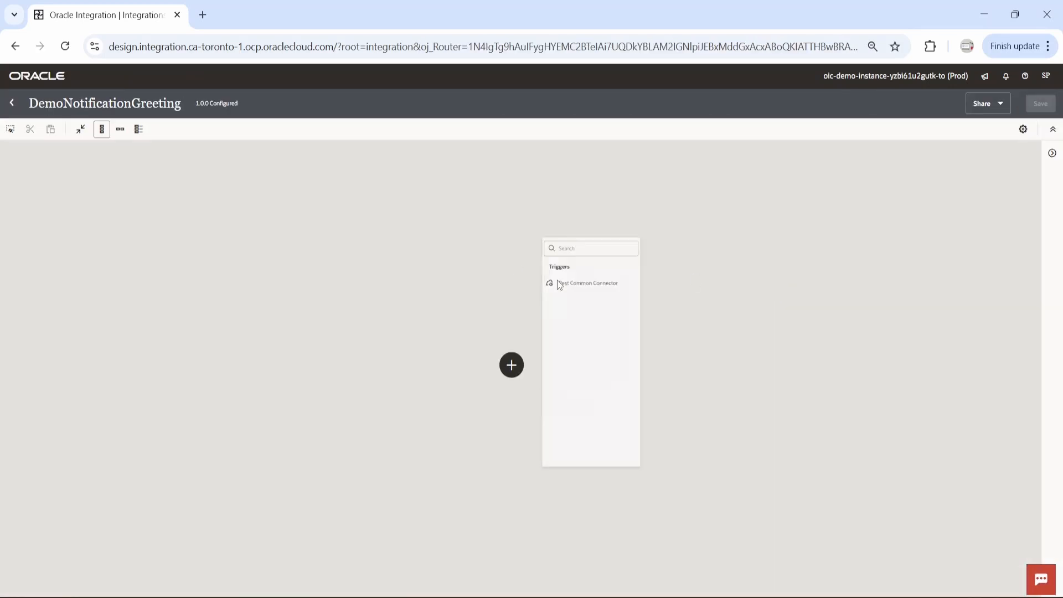
Add the Rest Common Connector as trigger and name its endpoint DemoNotificationGreeting
click(613, 253)
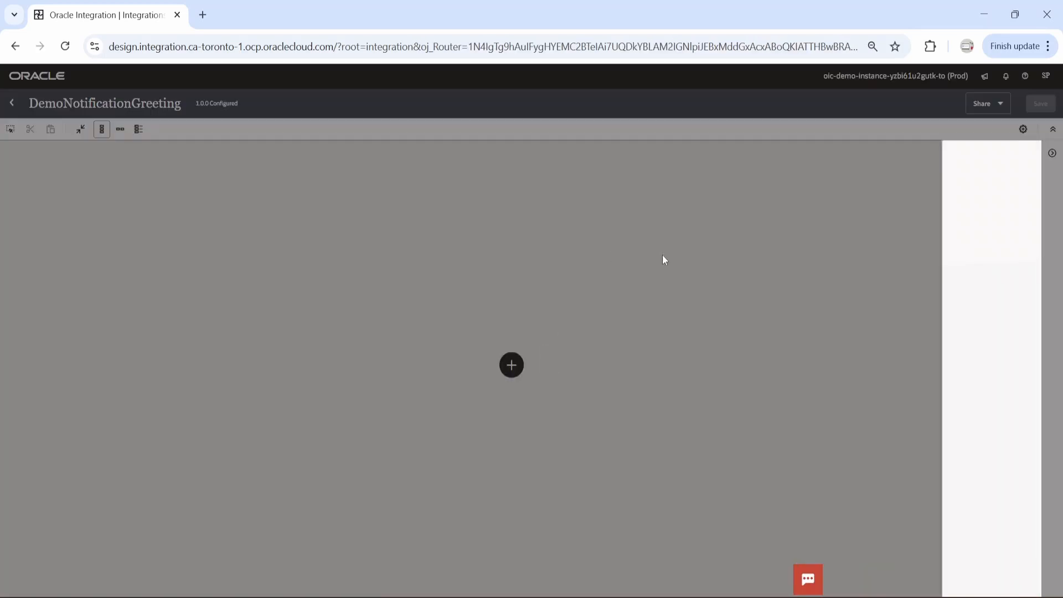
click(806, 211)
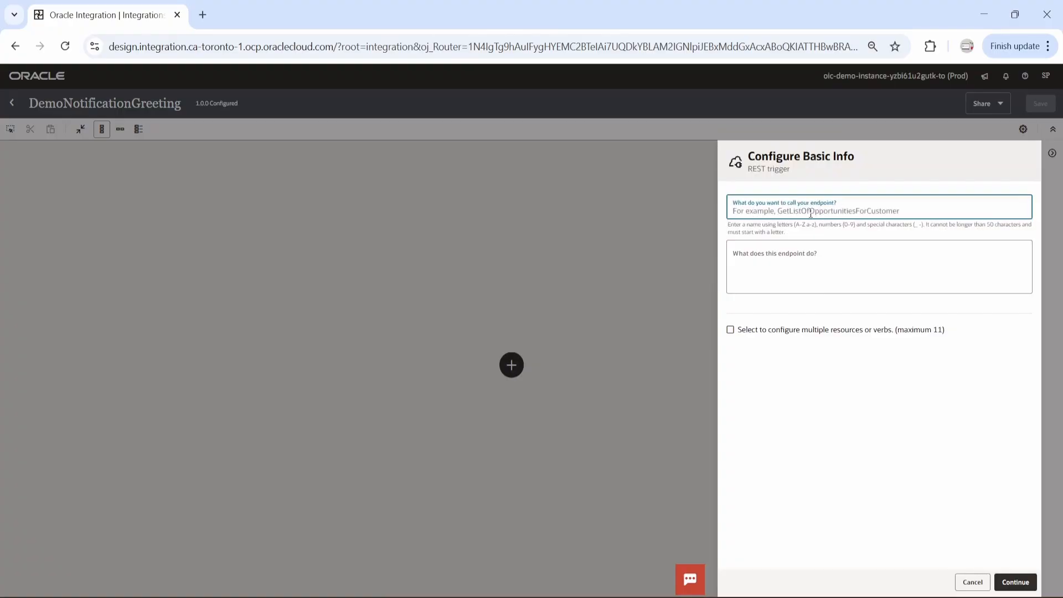
text(DemoNotificationGreeting)
click(1019, 584)
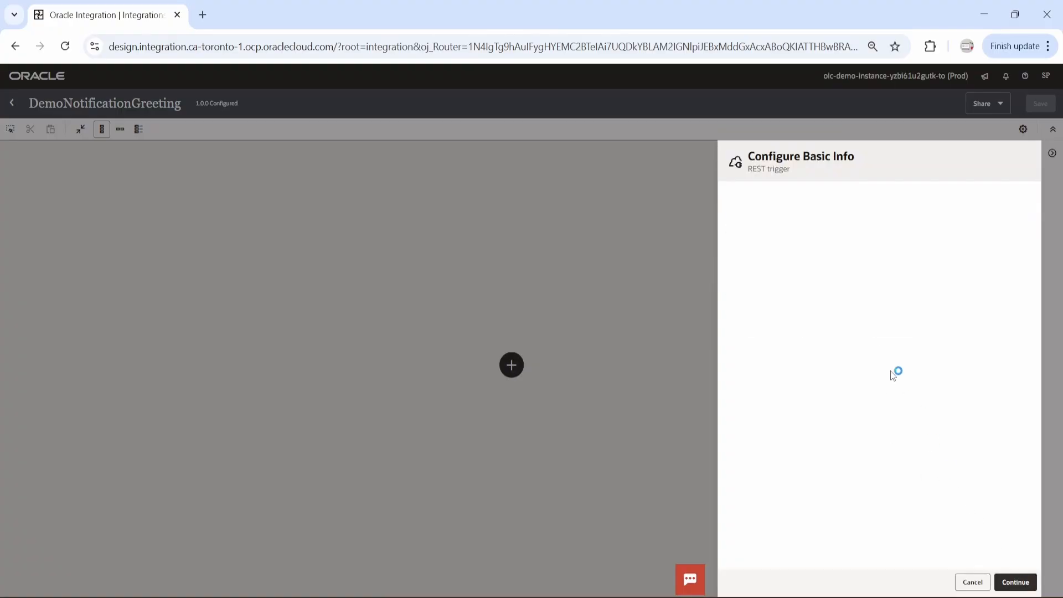
Set the endpoint's relative resource URI to /demo/notification/greeting
click(767, 286)
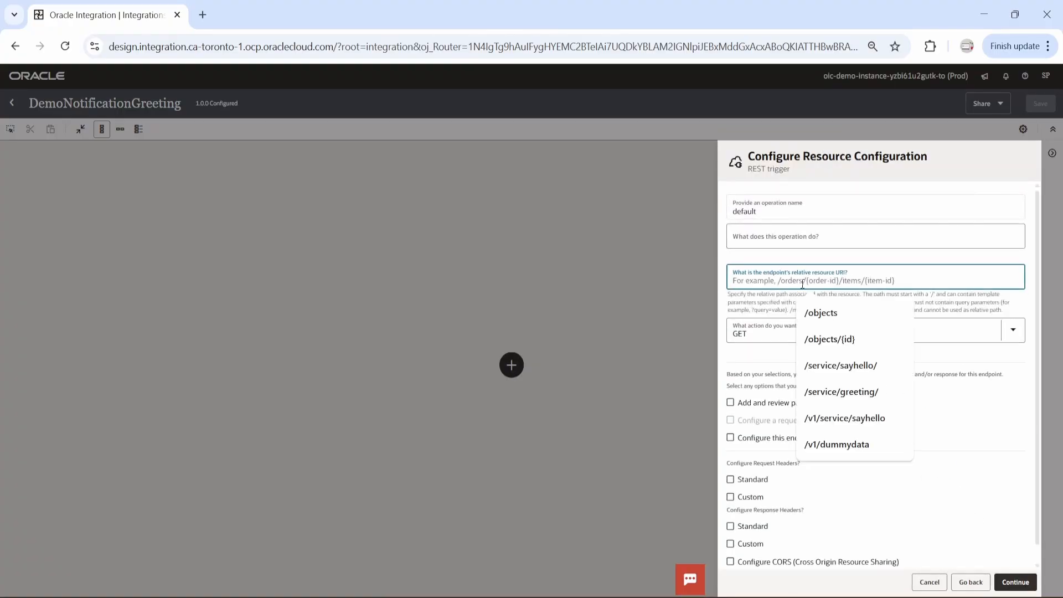
text(/demo/)
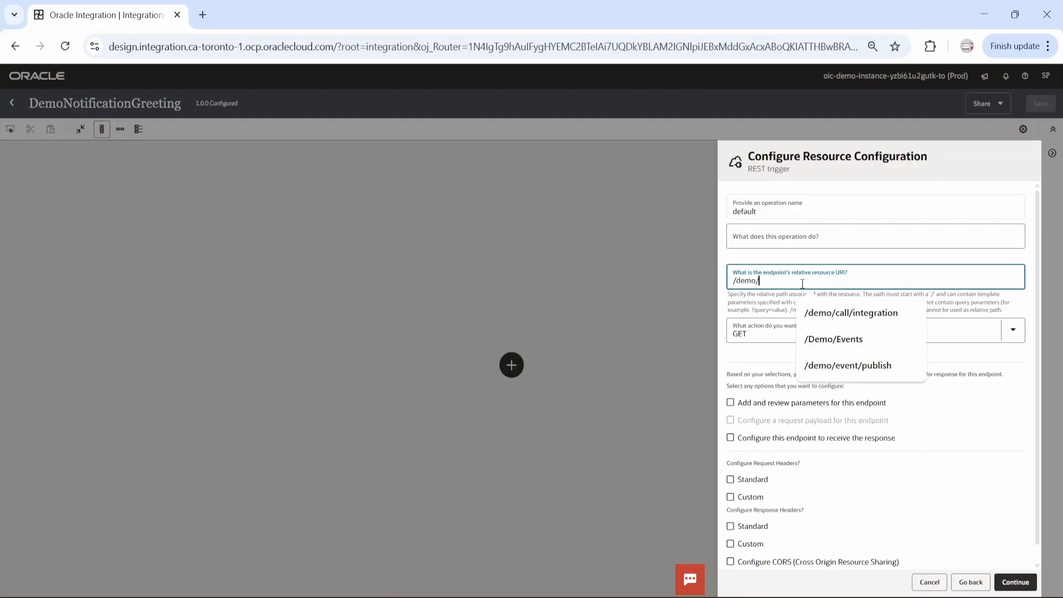
text(notification/greeting)
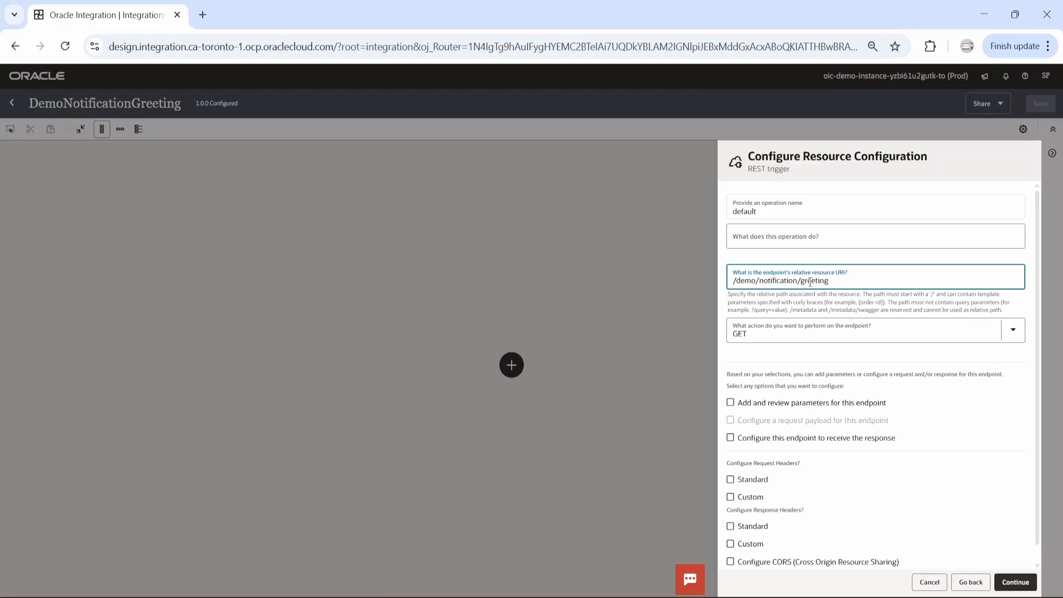
Set the endpoint action to POST and enable both a request payload and a response
click(1013, 330)
click(904, 354)
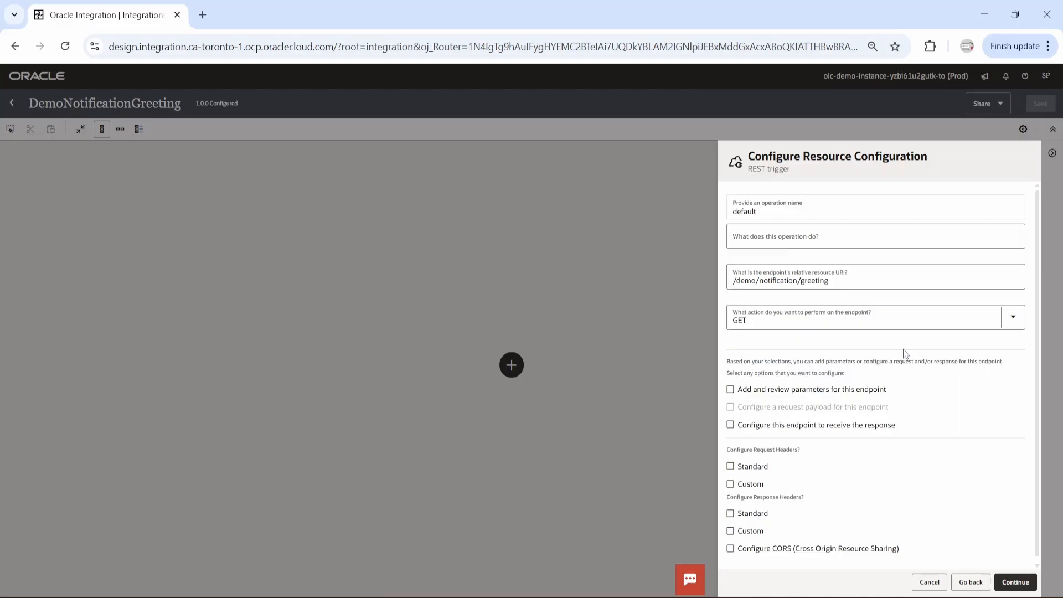
click(1013, 325)
click(788, 397)
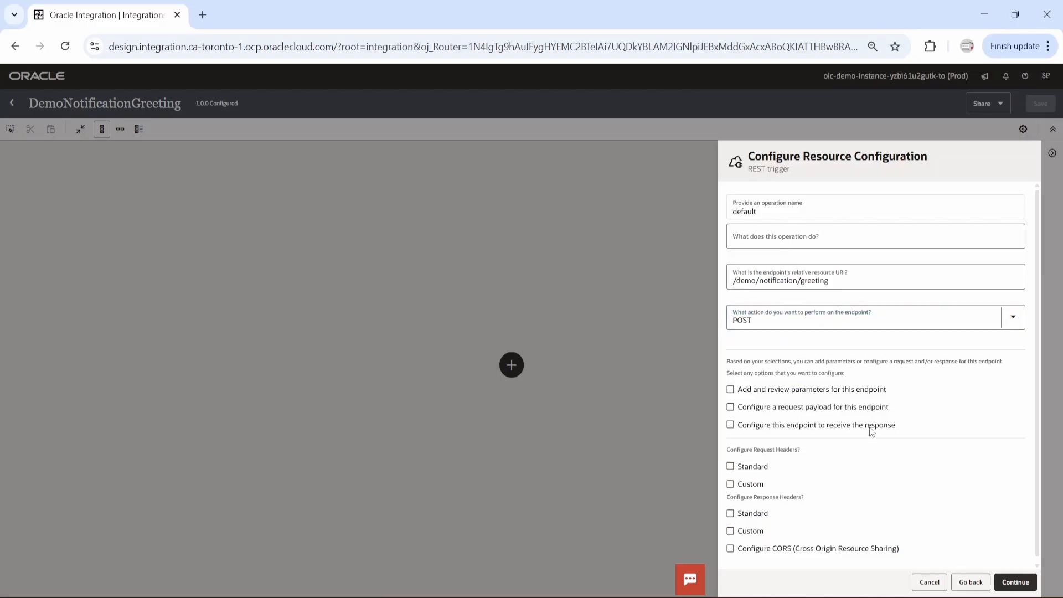
click(731, 409)
click(738, 428)
click(1016, 582)
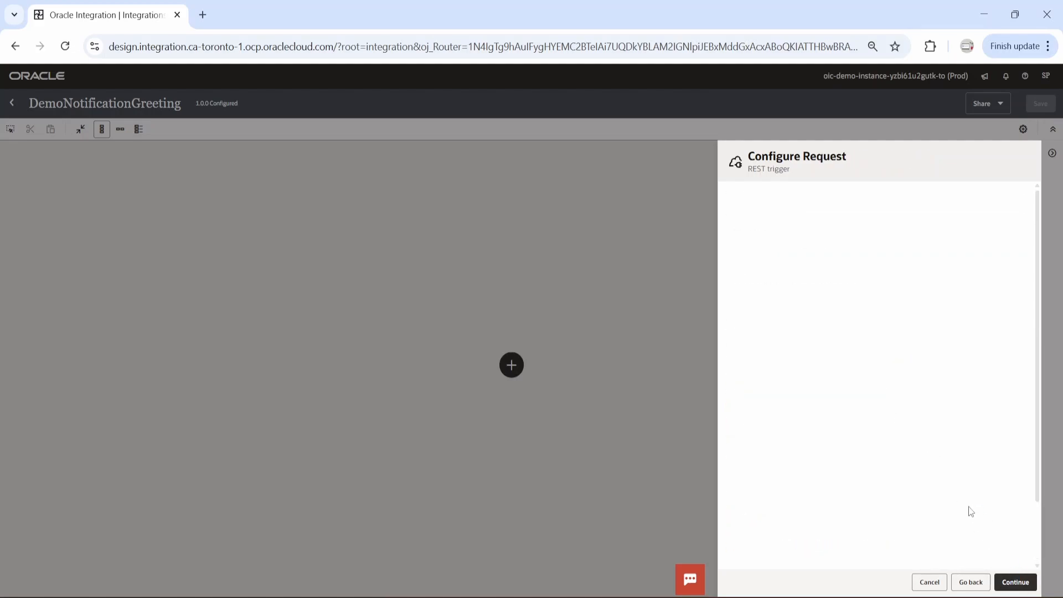
Define the request payload with an inline JSON sample containing Email, Name and Greeting, each with "VALUE"
click(745, 455)
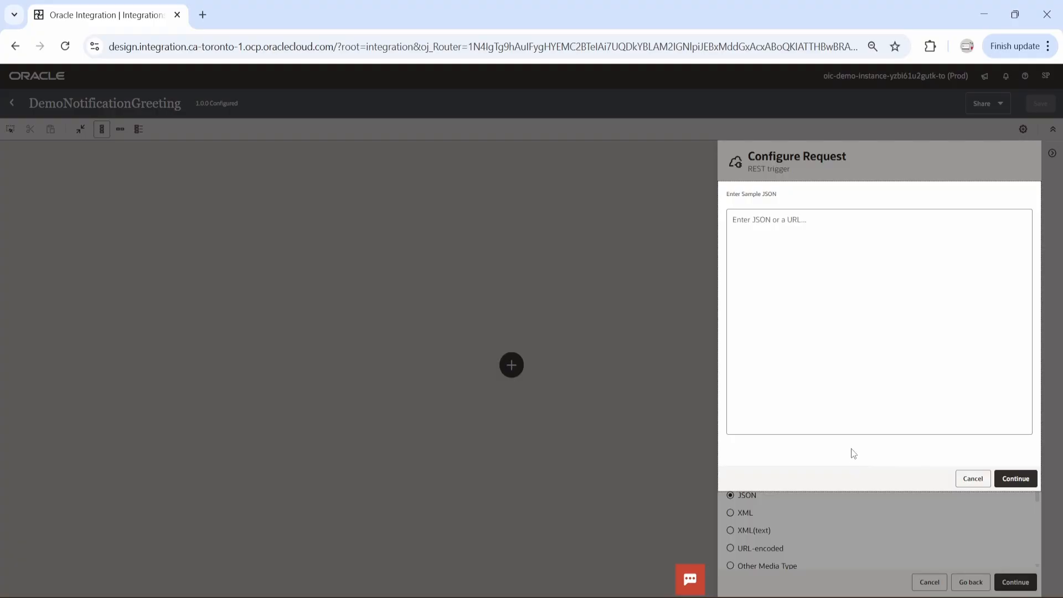
click(812, 244)
text({ "Email":"VALUE", "Name":"VALUE", "Greeting":"VALUE" })
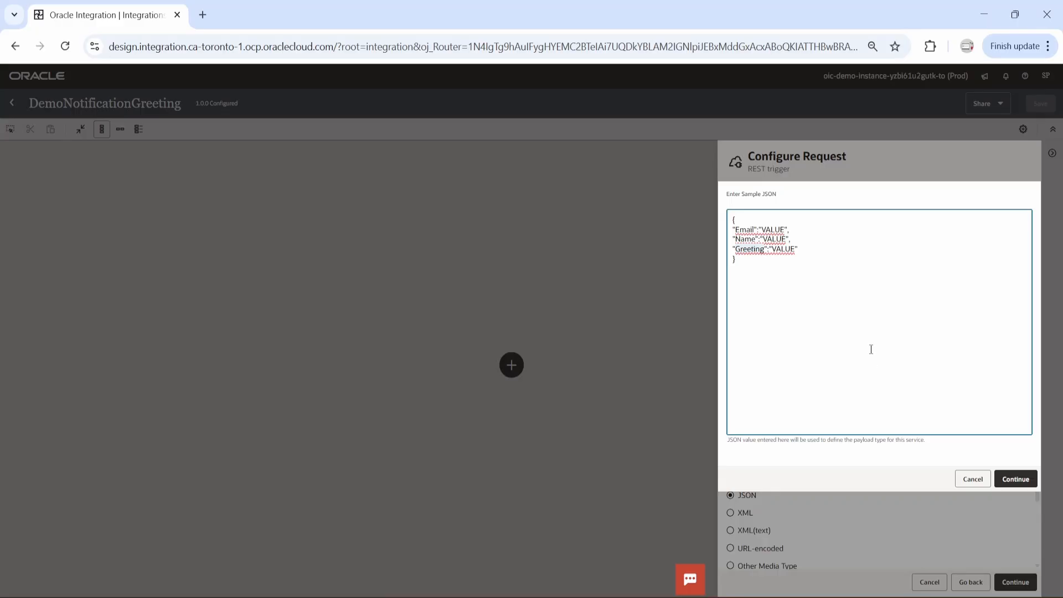
click(1009, 479)
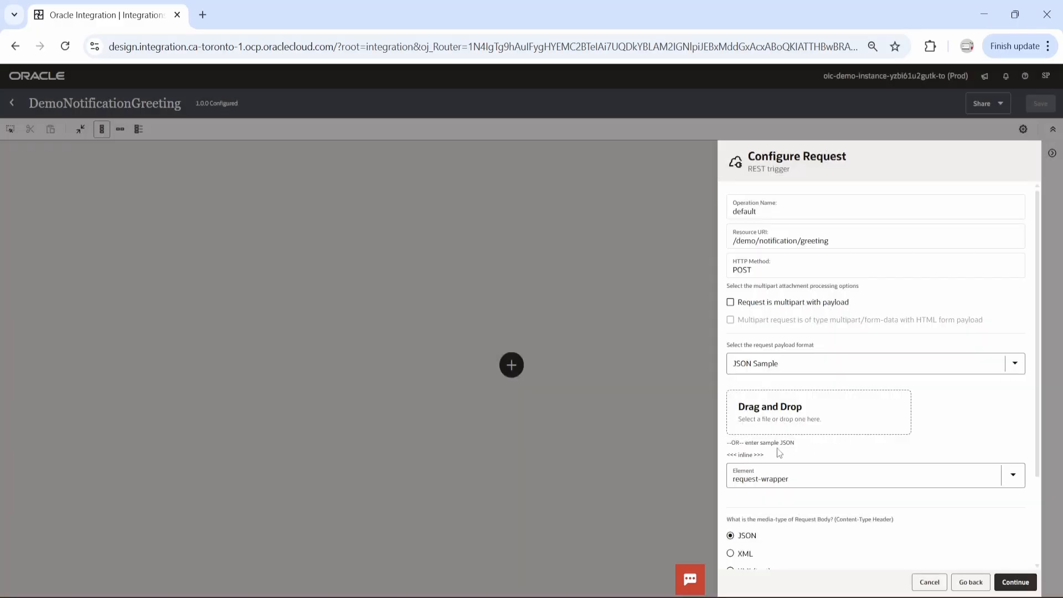
click(1008, 582)
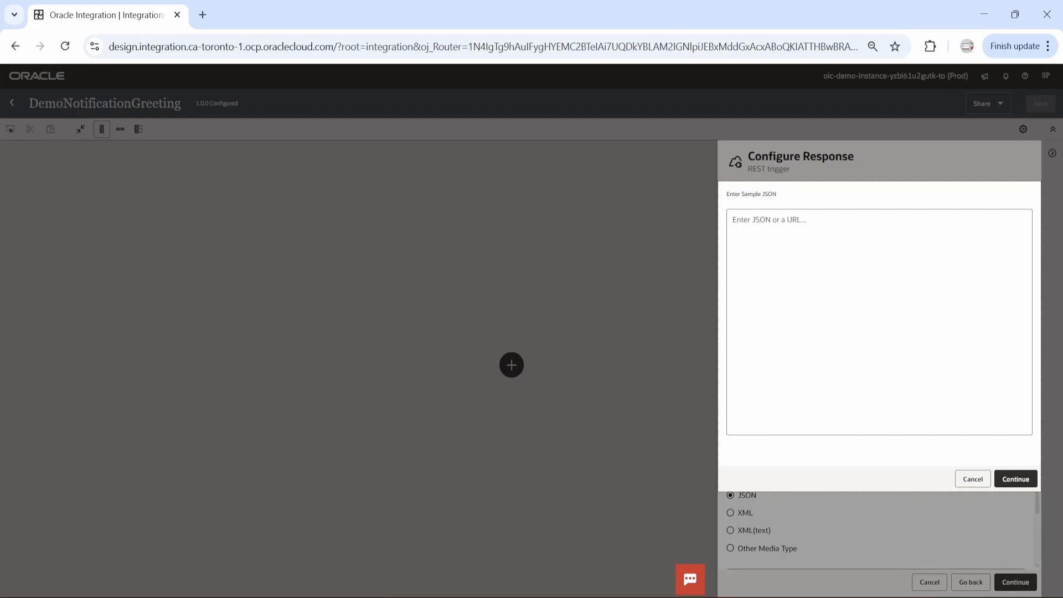
Define the response with the JSON sample {"Result":"Notification Sent"} and finish the REST trigger configuration
click(814, 262)
text({ "Result":"Notification Sent" })
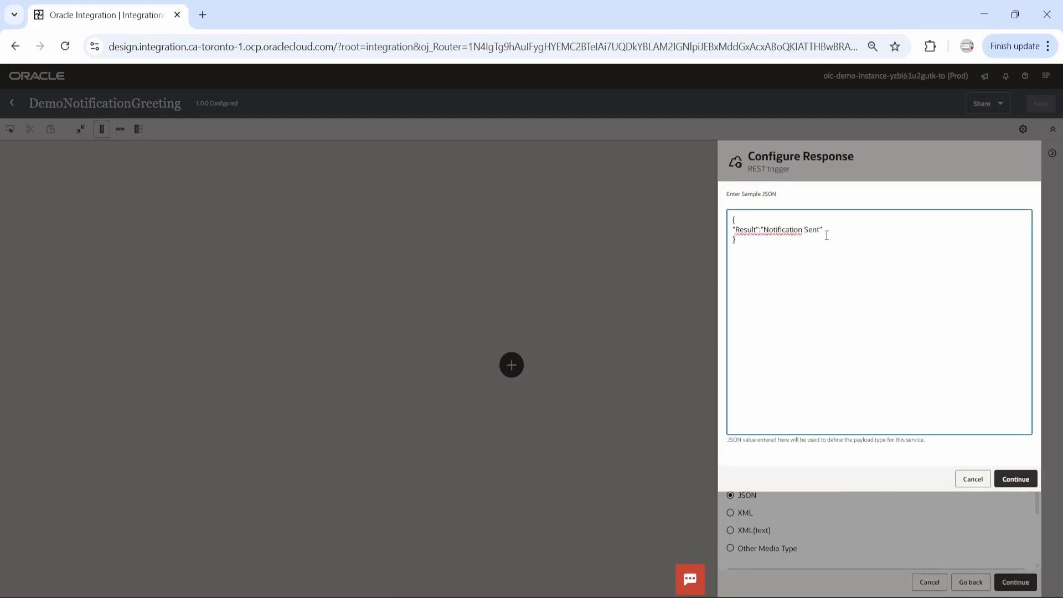
click(1016, 479)
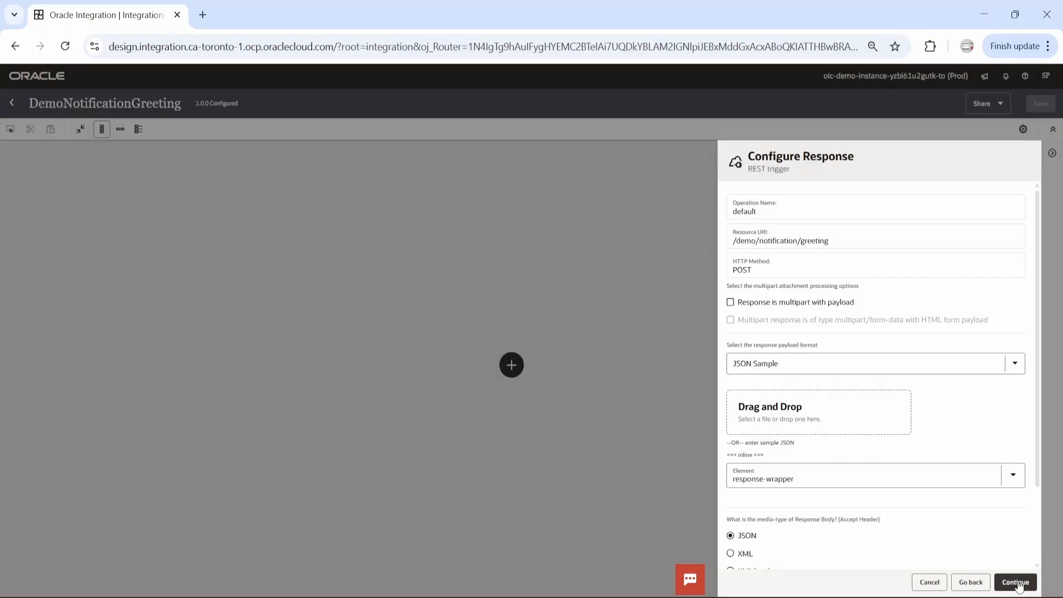
click(1015, 582)
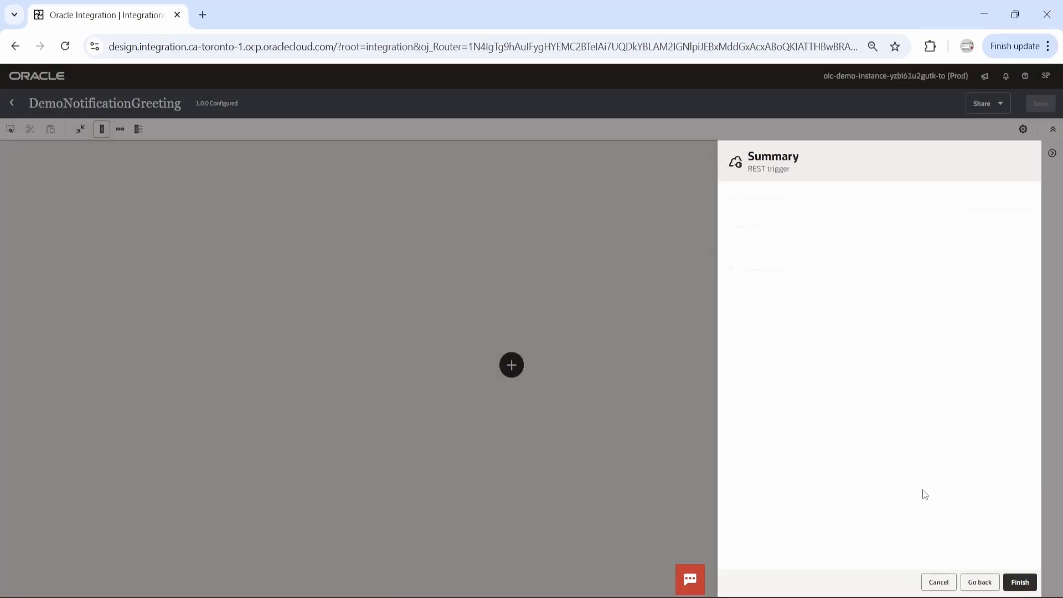
click(731, 269)
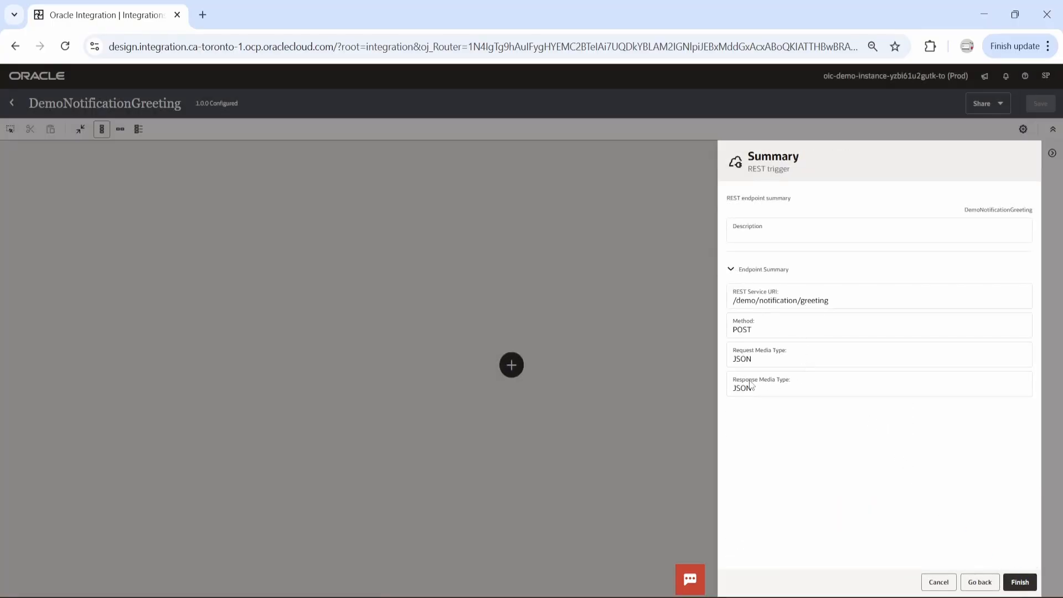
click(1020, 582)
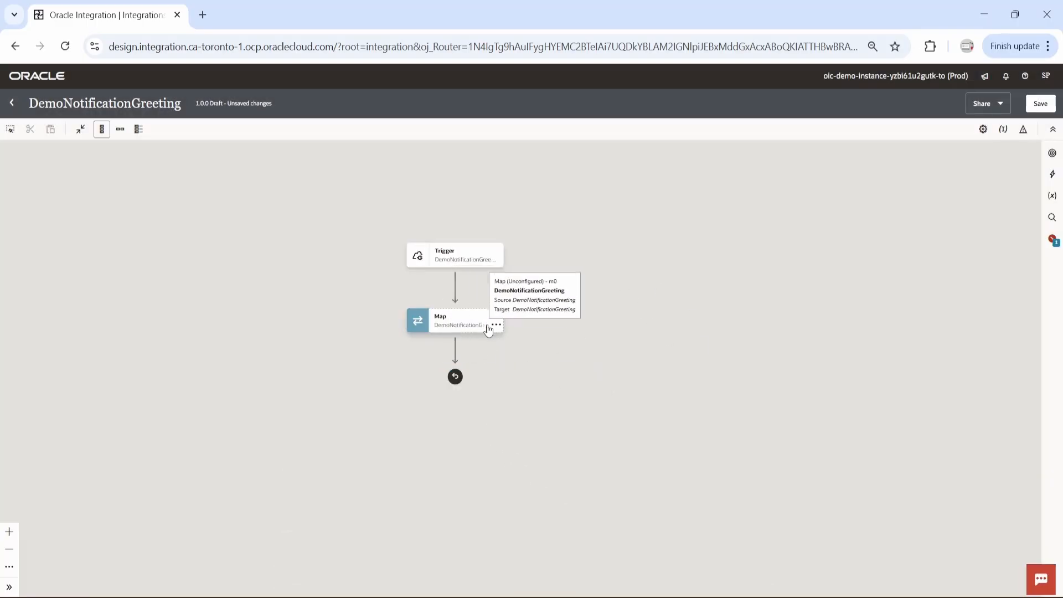
Edit the response map and create a target node for Result under Response Wrapper
click(496, 326)
click(521, 352)
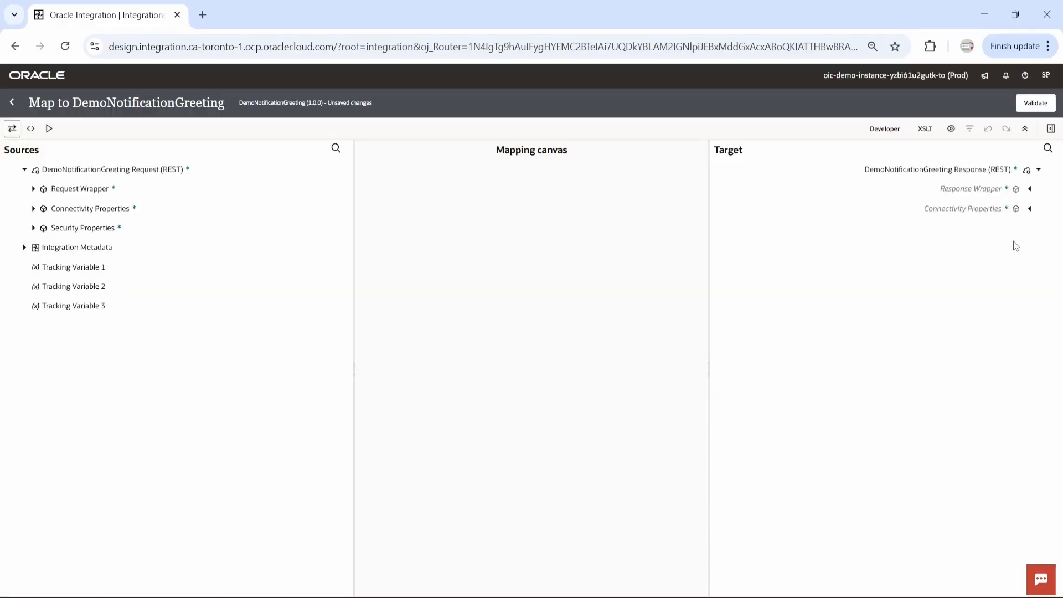
click(1029, 192)
click(979, 229)
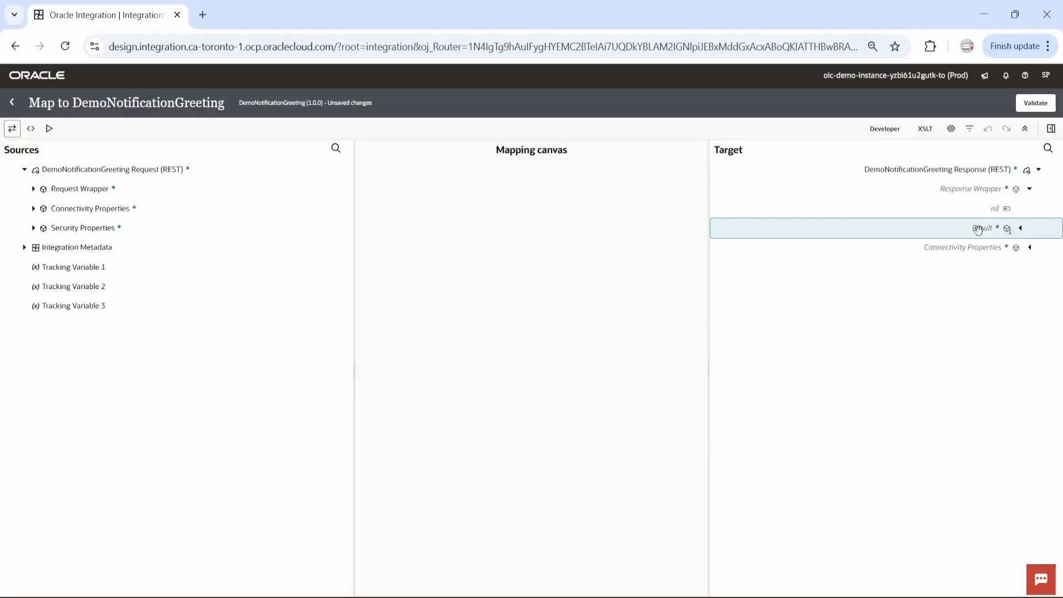
right_click(978, 230)
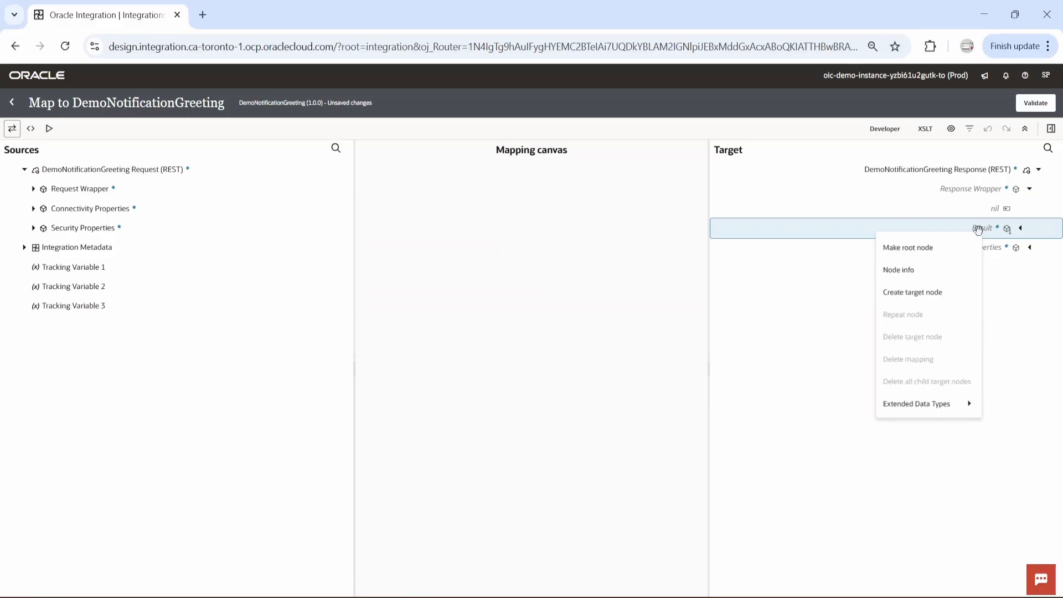
click(934, 292)
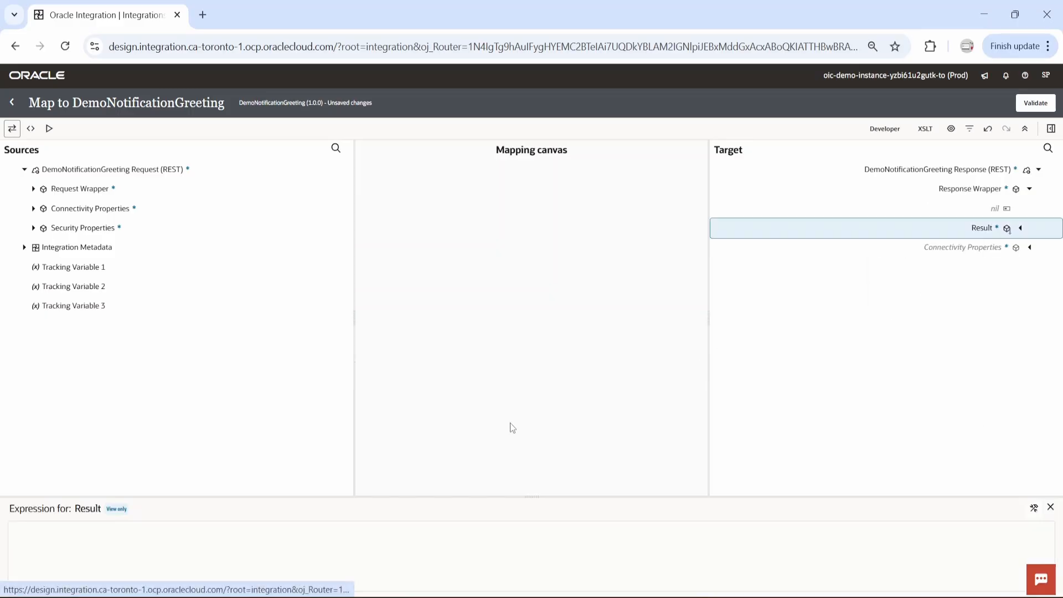
Set the Result mapping expression to 'Notification Sent' and validate the map
click(1034, 509)
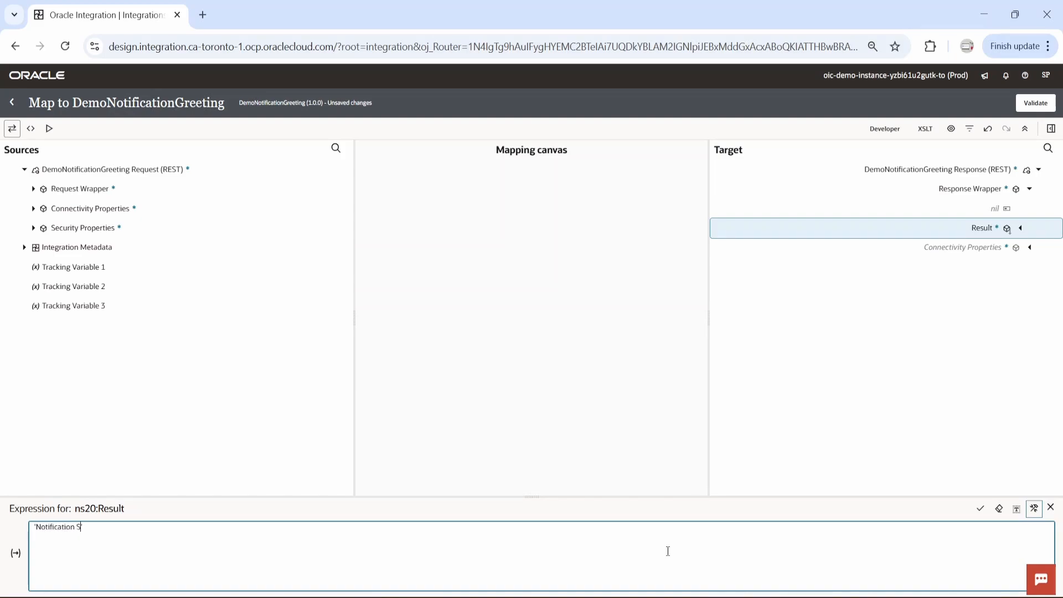
text('Notification Sent')
click(980, 509)
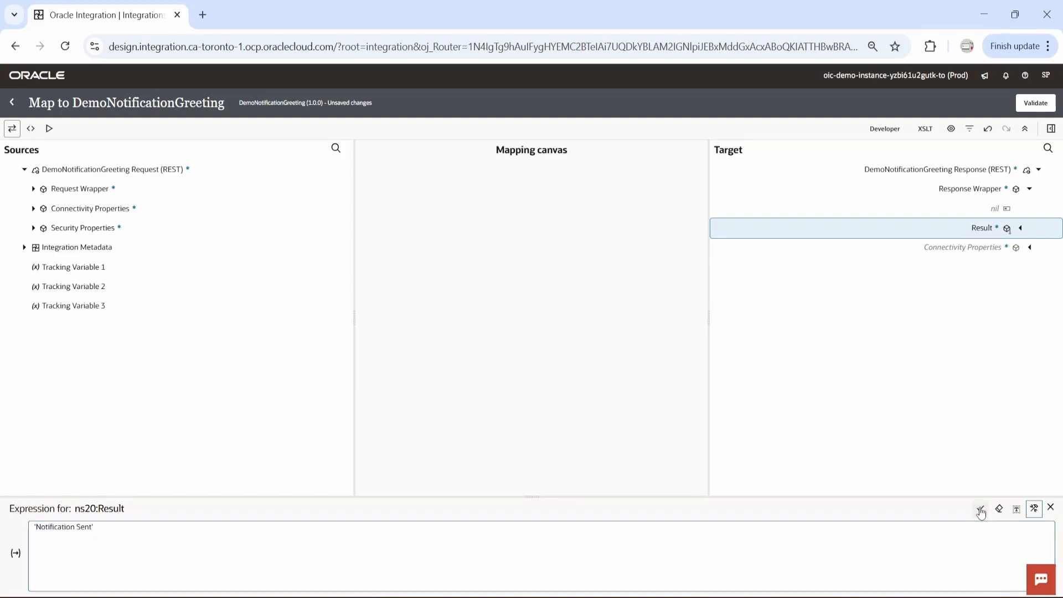
click(1035, 103)
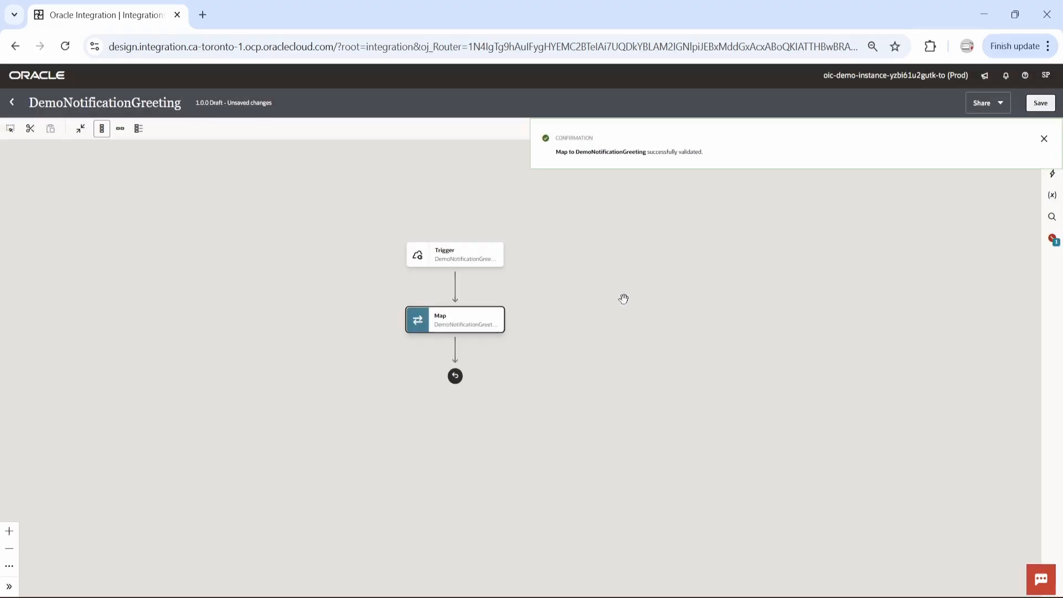
Insert a Notification action between the trigger and the response map
drag(644, 299, 580, 310)
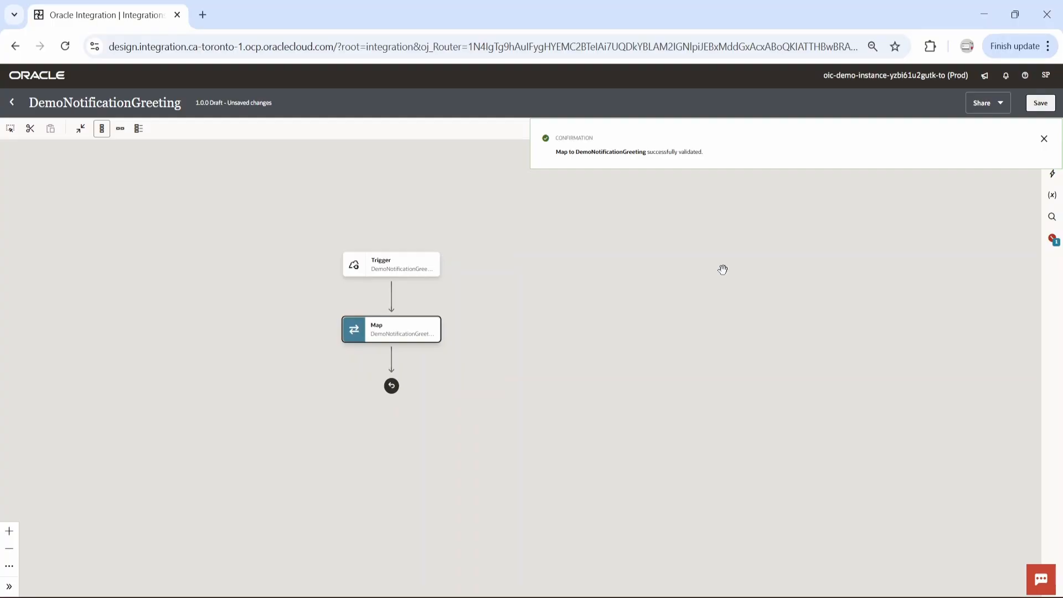
click(391, 298)
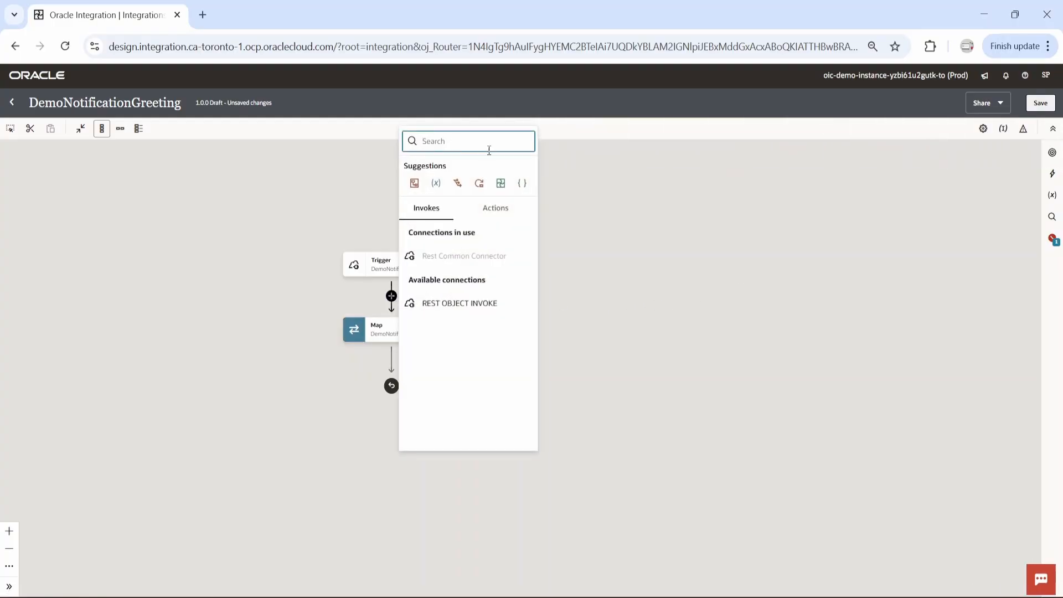
text(notif)
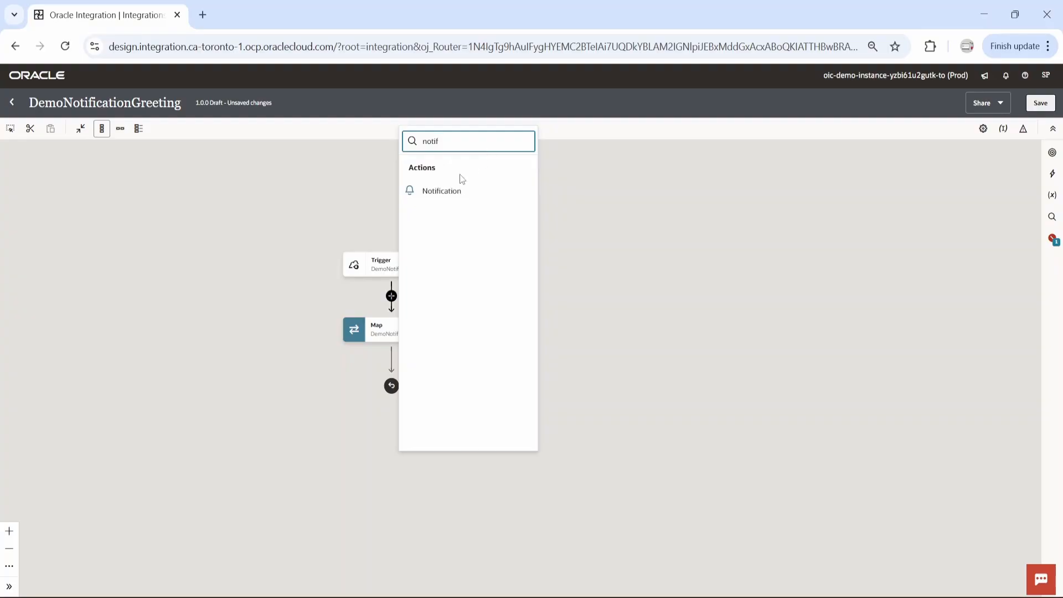
click(447, 194)
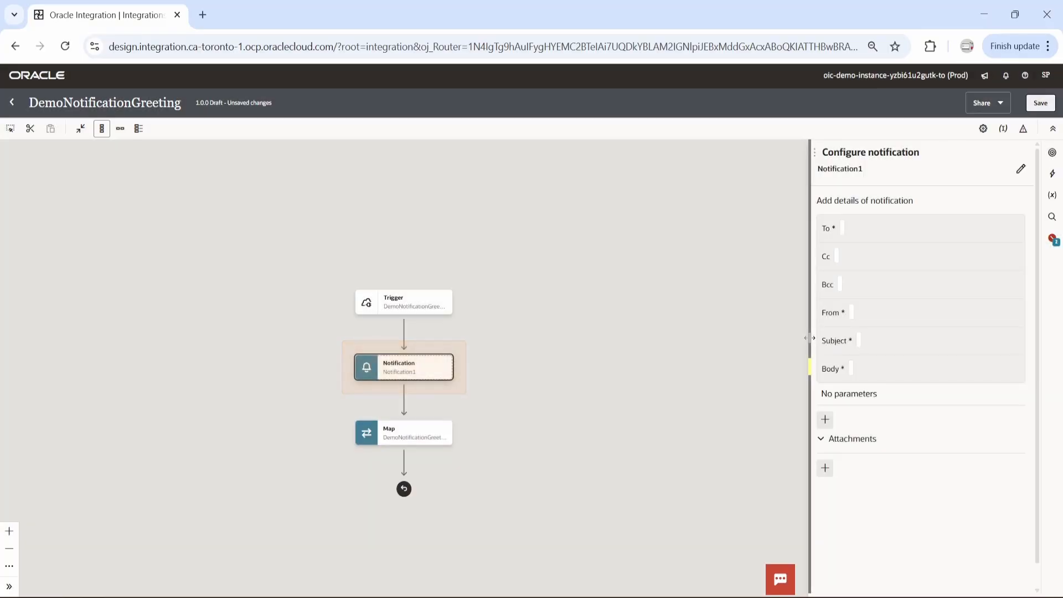
drag(810, 338, 655, 339)
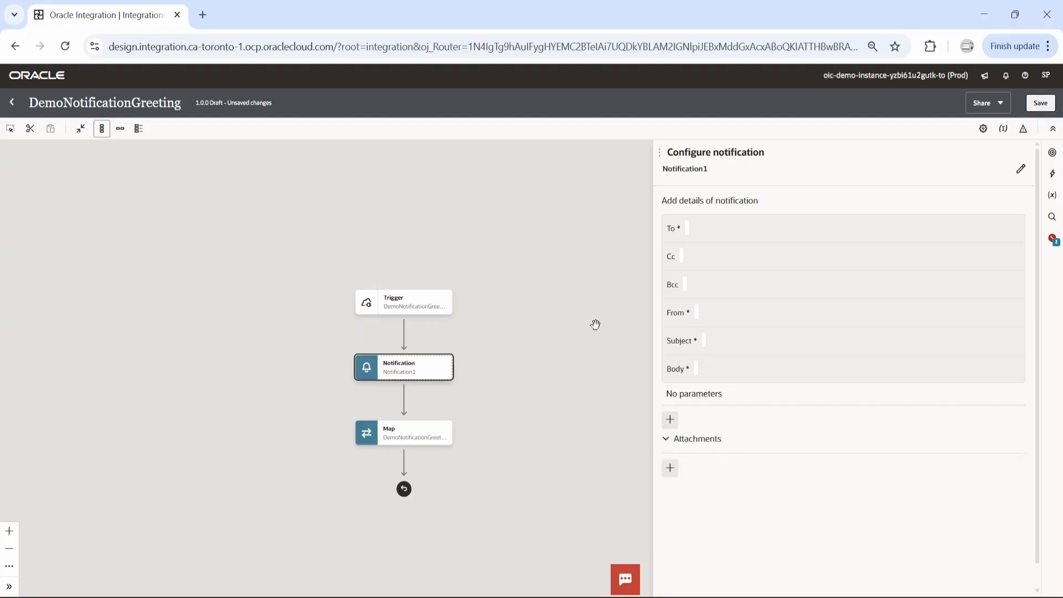
click(404, 336)
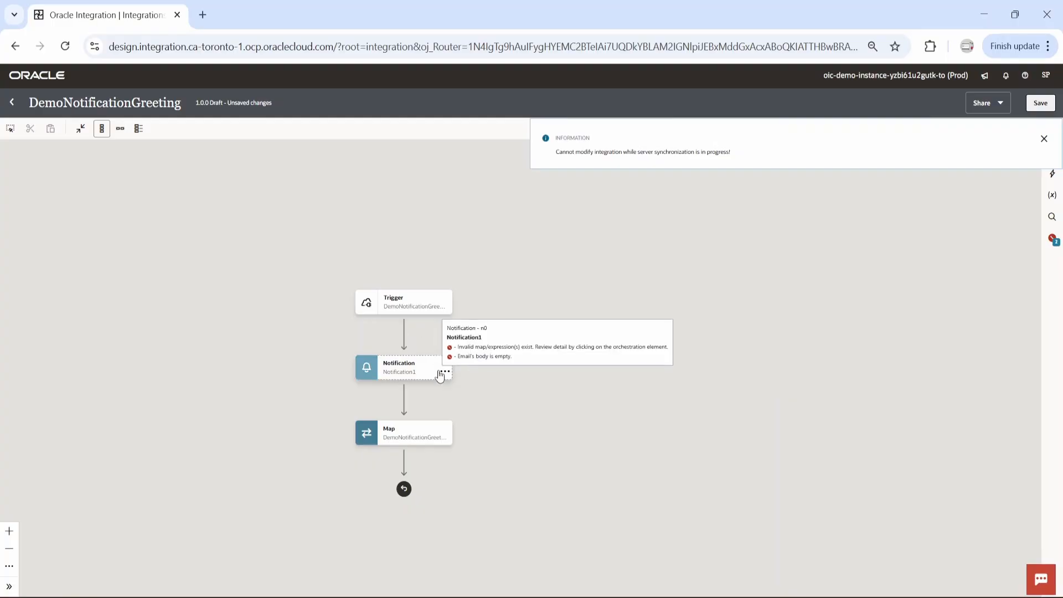
click(444, 372)
click(440, 306)
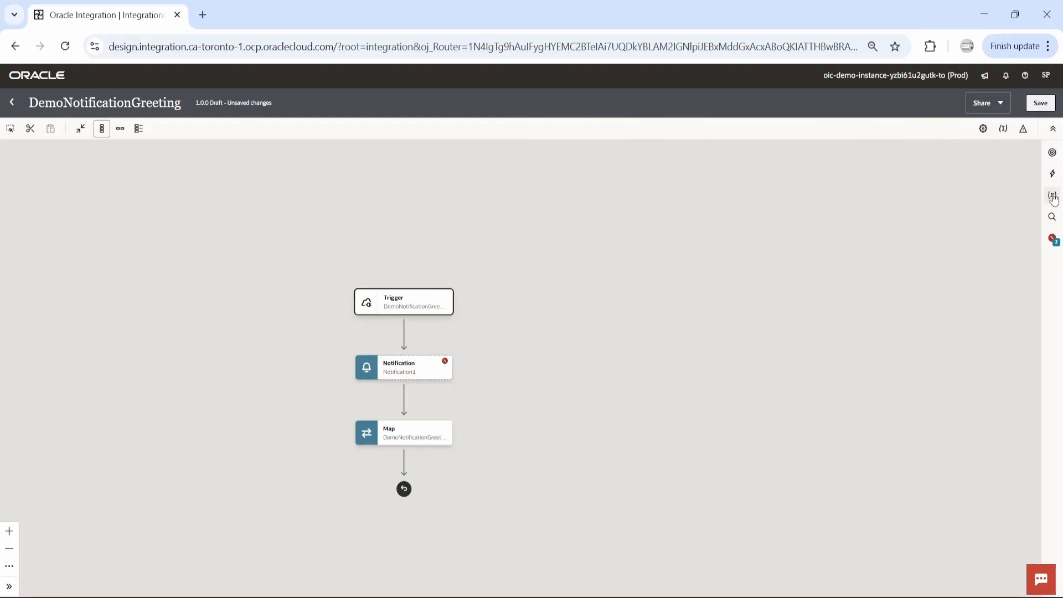
Insert an Assign action between the trigger and the Notification action and name its first variable varTo
click(1052, 174)
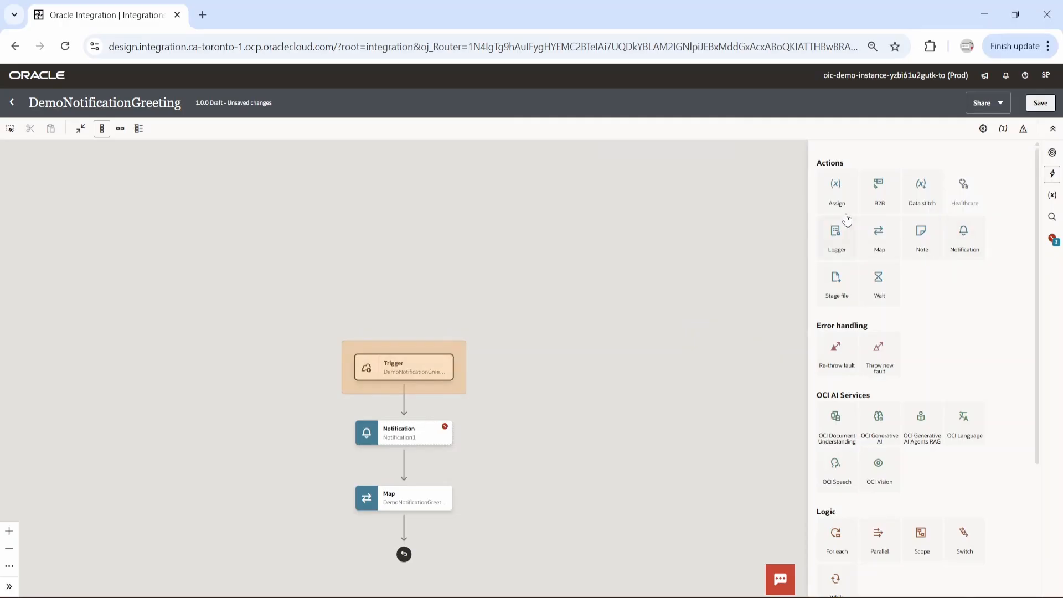
drag(847, 219, 402, 398)
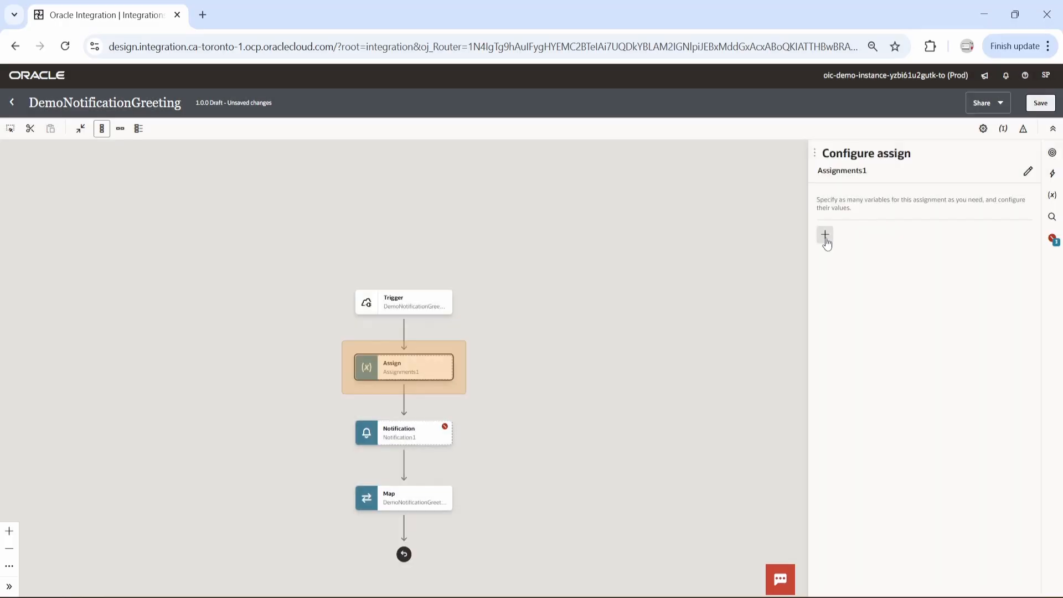
click(825, 235)
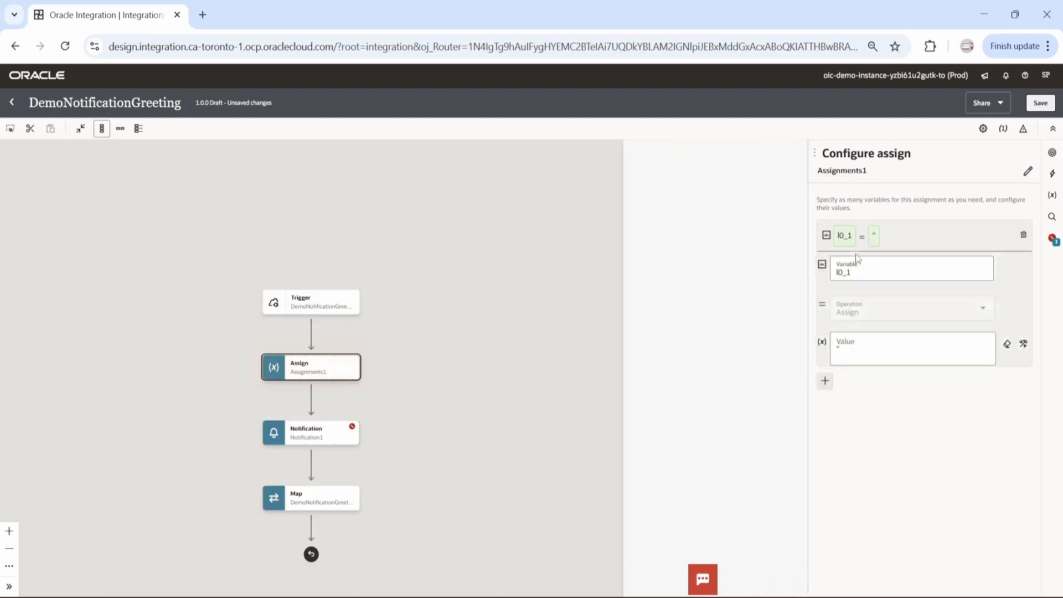
click(867, 275)
key(BackSpace)
key(BackSpace)
key(BackSpace)
key(BackSpace)
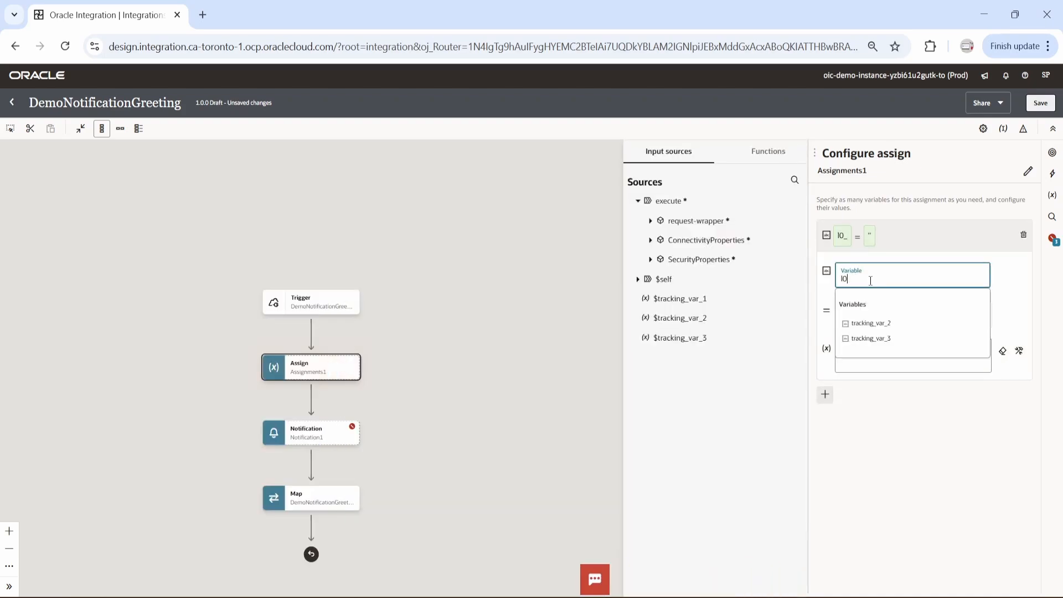
text(varTo)
click(1014, 281)
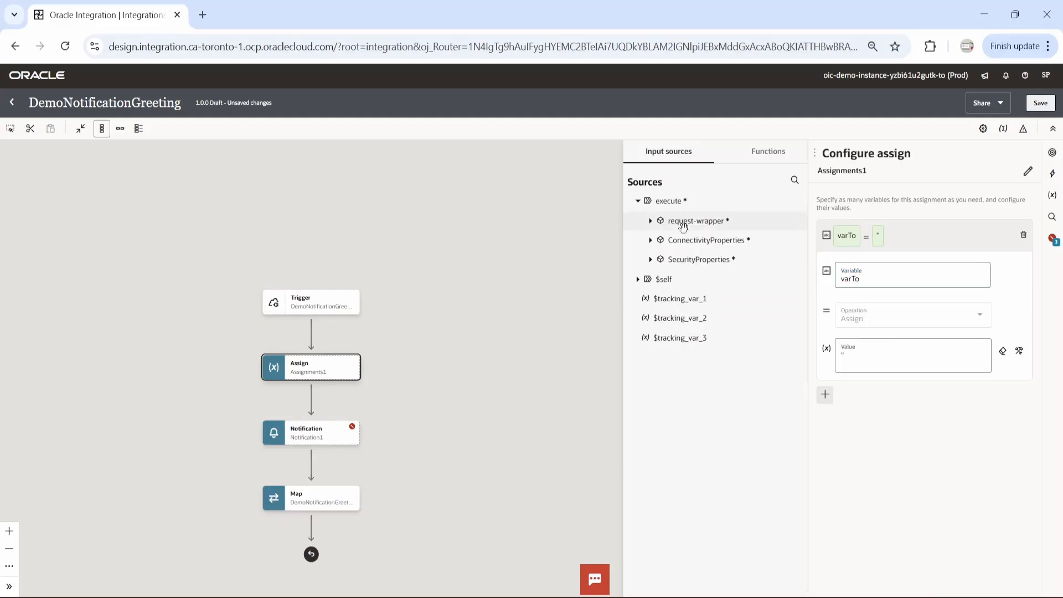
Set the value of varTo to the Email element of the request-wrapper and show it as a full path expression
click(652, 220)
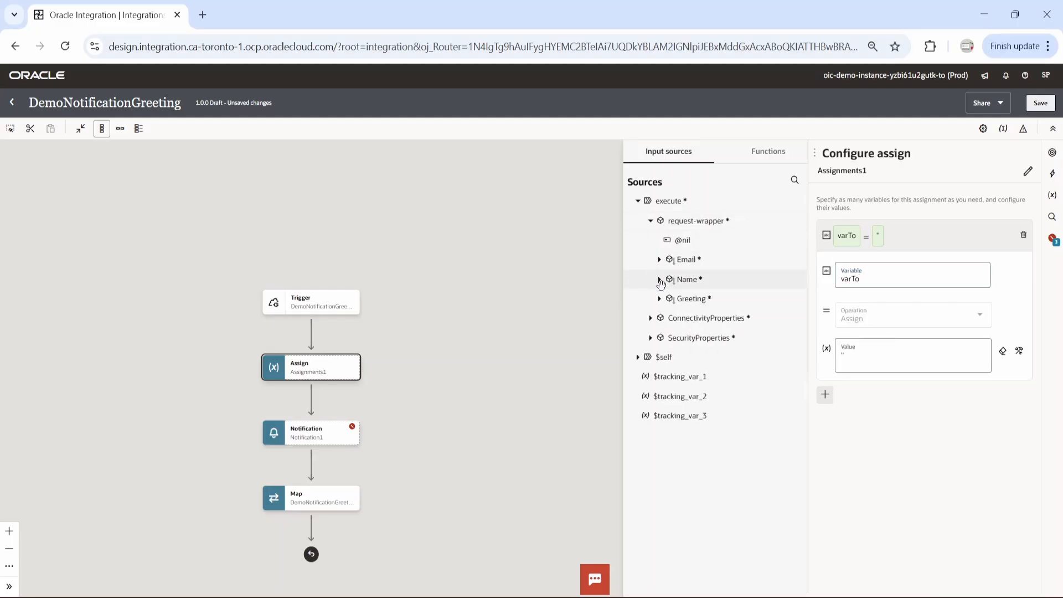
click(659, 259)
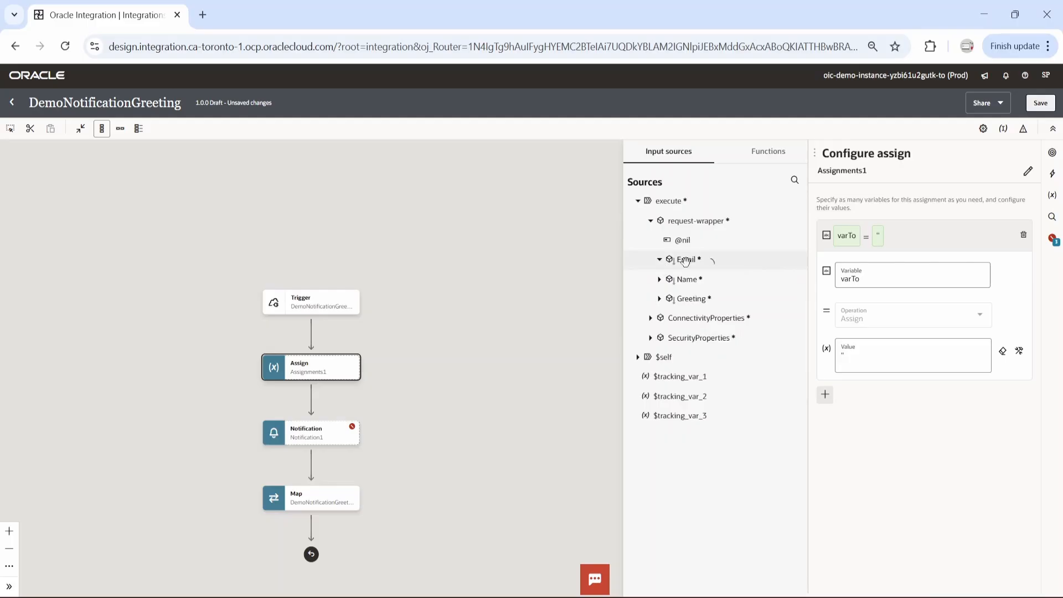
drag(685, 259, 861, 359)
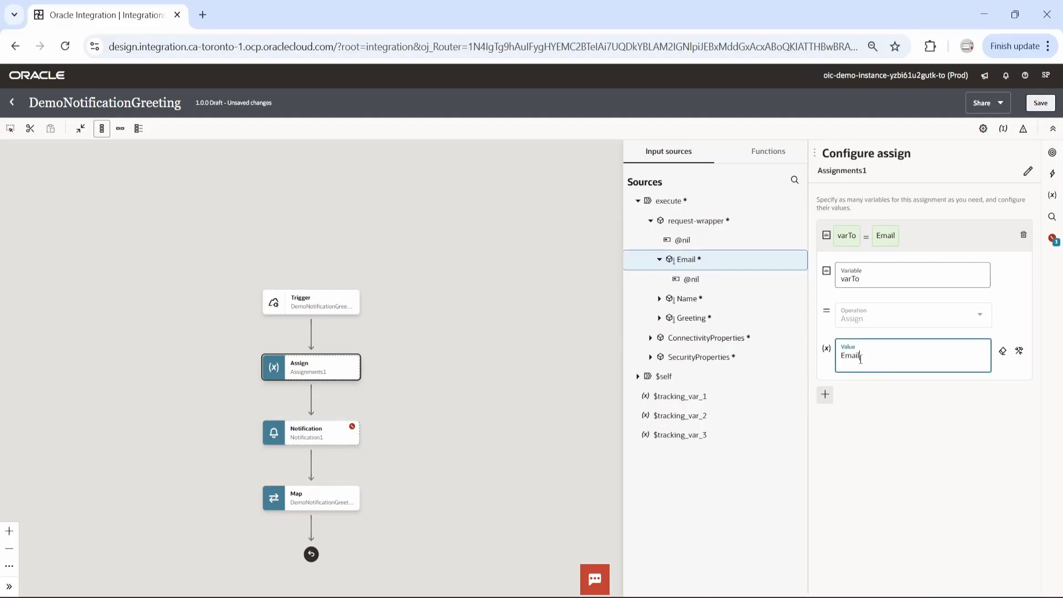
click(1019, 351)
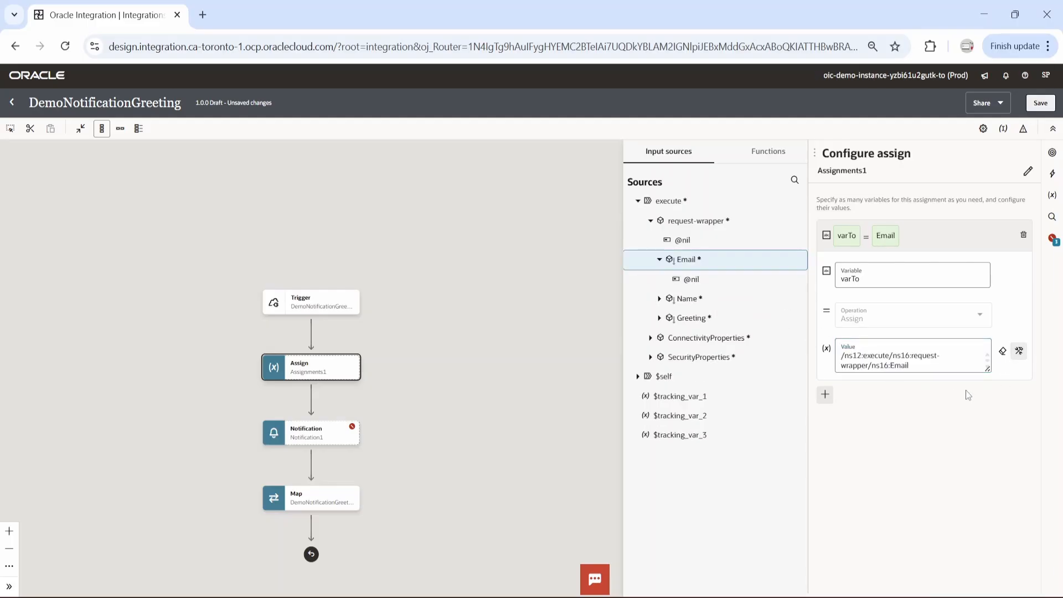
Add a second variable to the assignment and name it varSubject
click(826, 394)
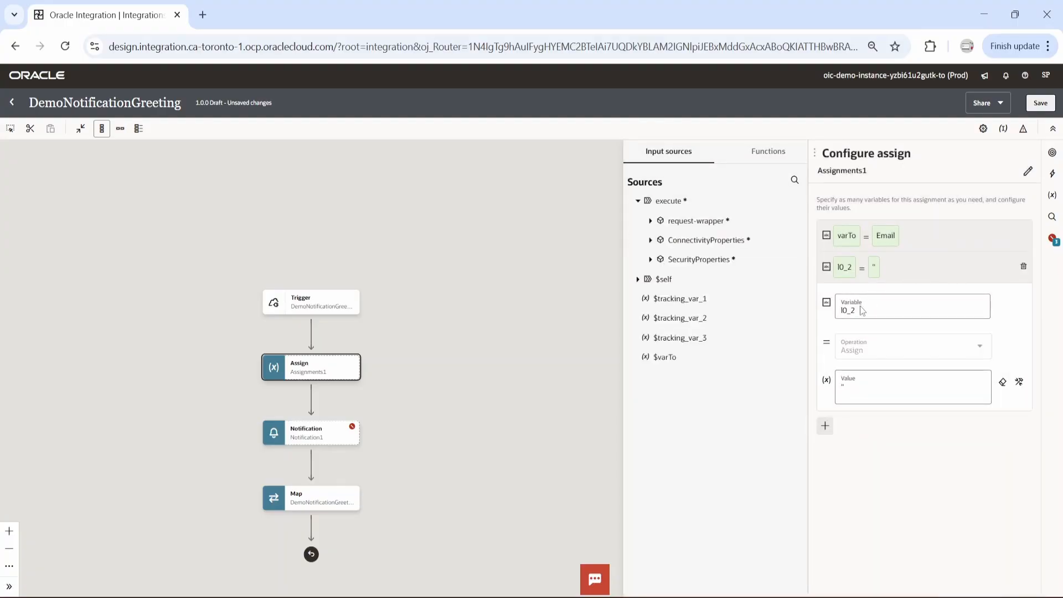
click(844, 311)
click(895, 304)
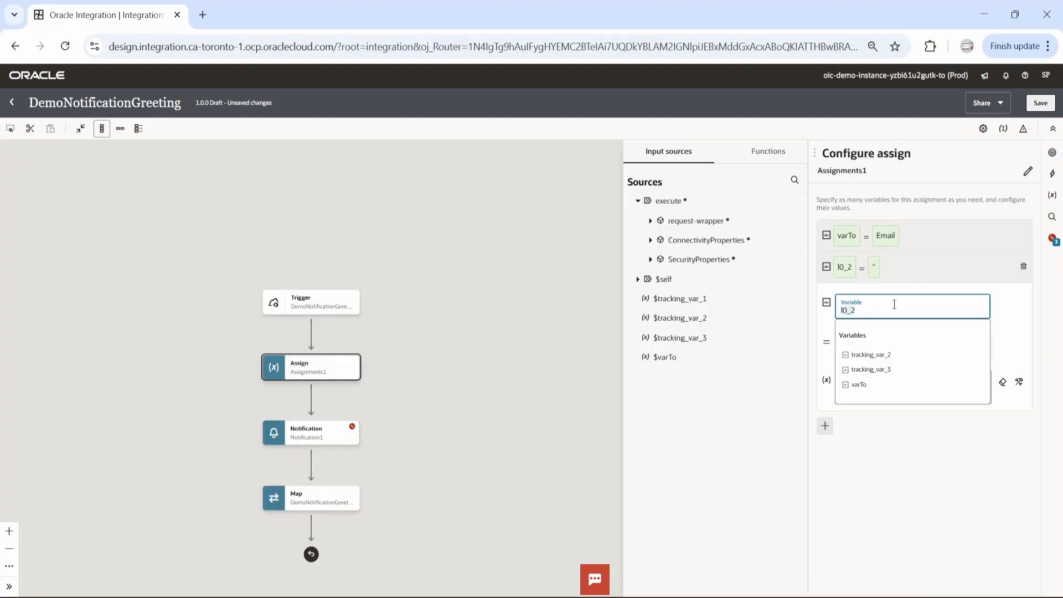
key(ctrl+a)
text(varSubject)
click(1002, 317)
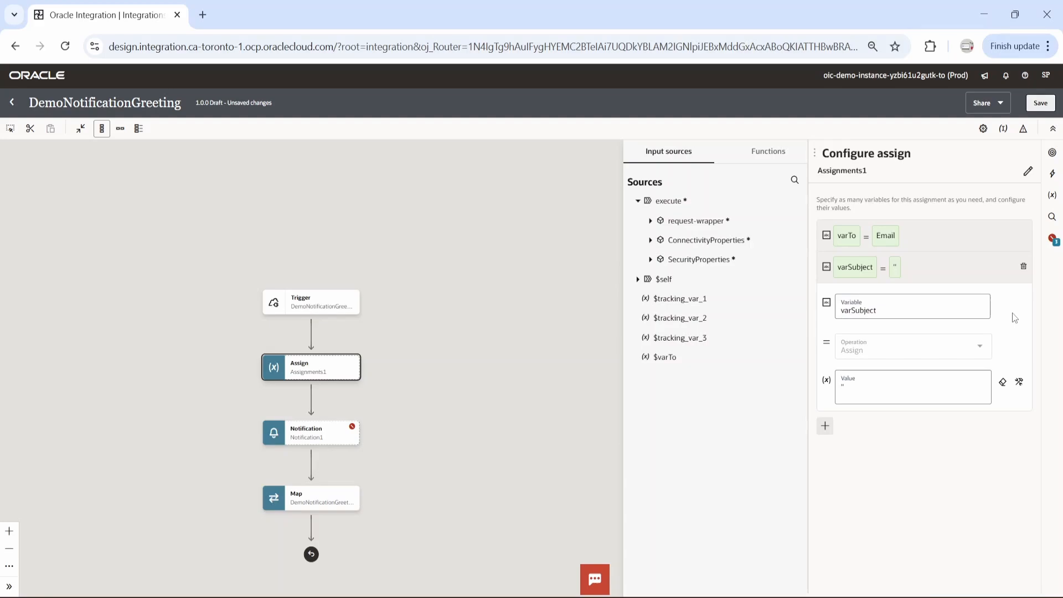
Replace the default value of varSubject with the concat string function, using developer view
click(893, 395)
key(BackSpace)
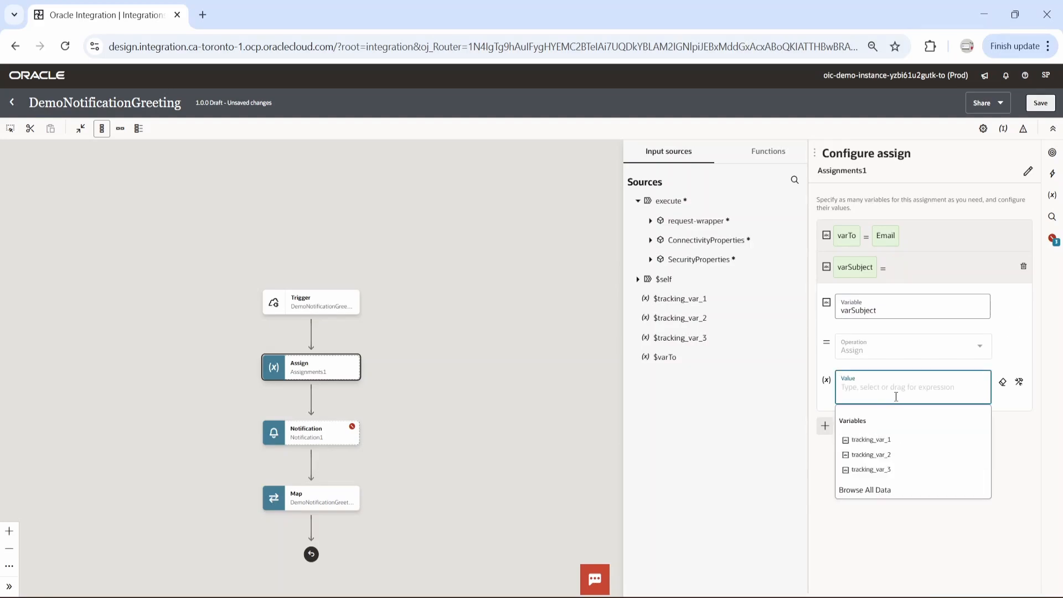
click(773, 160)
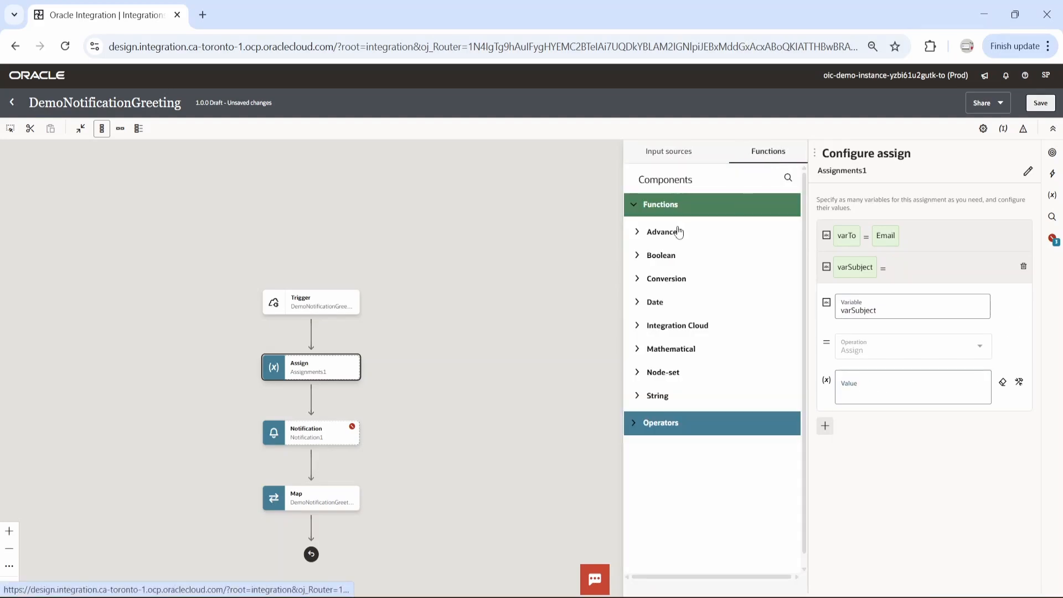
click(788, 178)
text(concat)
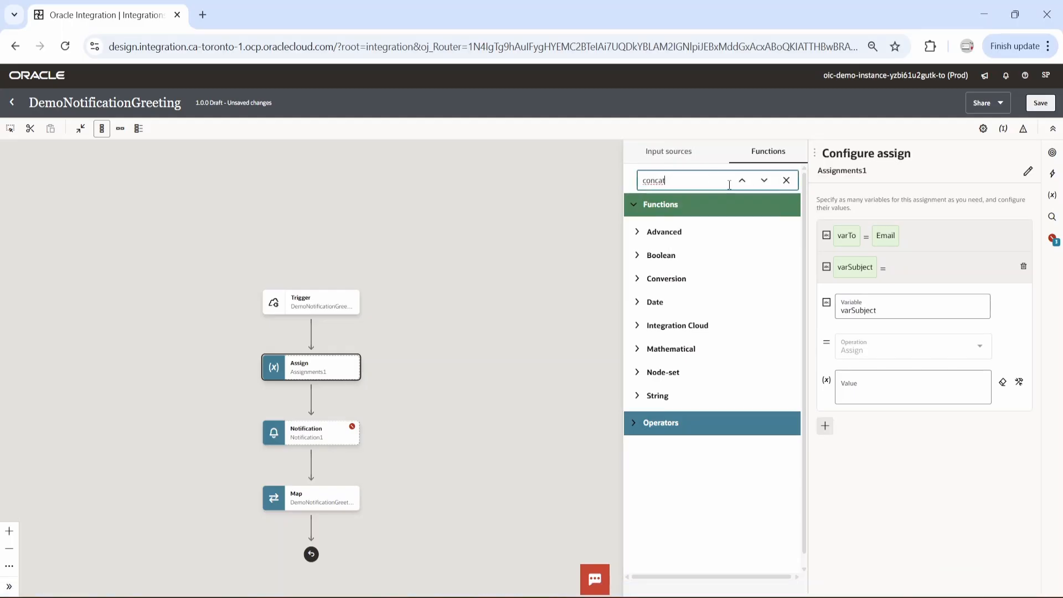
key(Return)
drag(673, 453, 859, 396)
click(1019, 382)
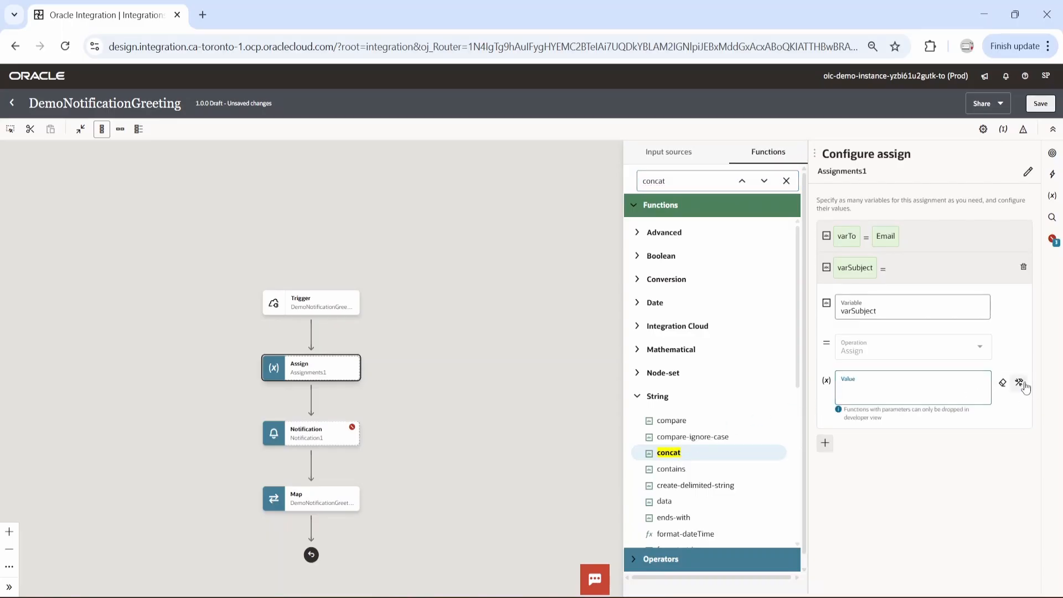
drag(680, 454, 862, 399)
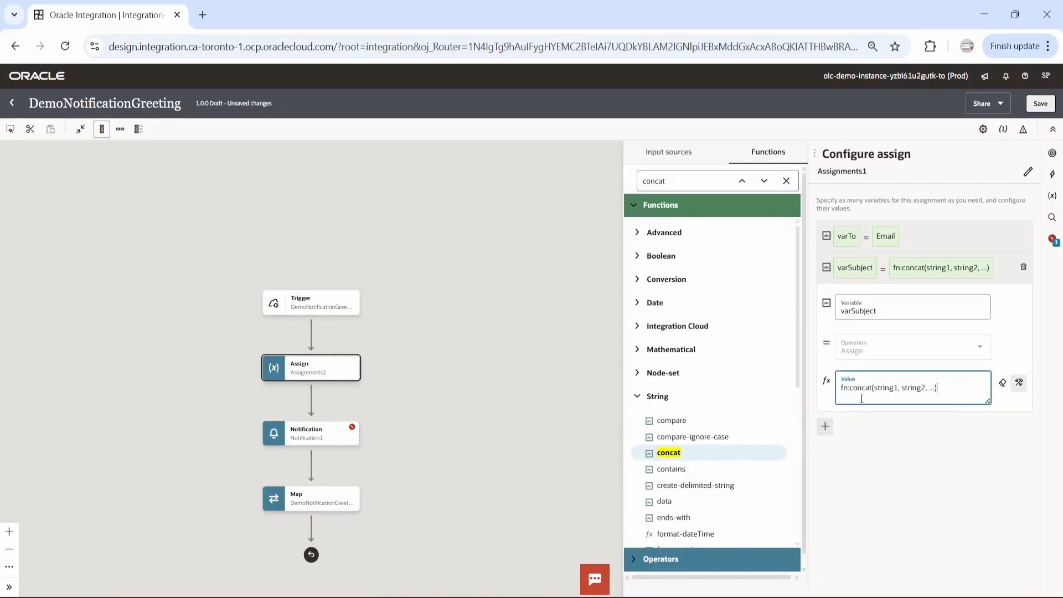
Fill varSubject's concat arguments with "Greeting for " and the request-wrapper's Name element, and save the integration
click(664, 150)
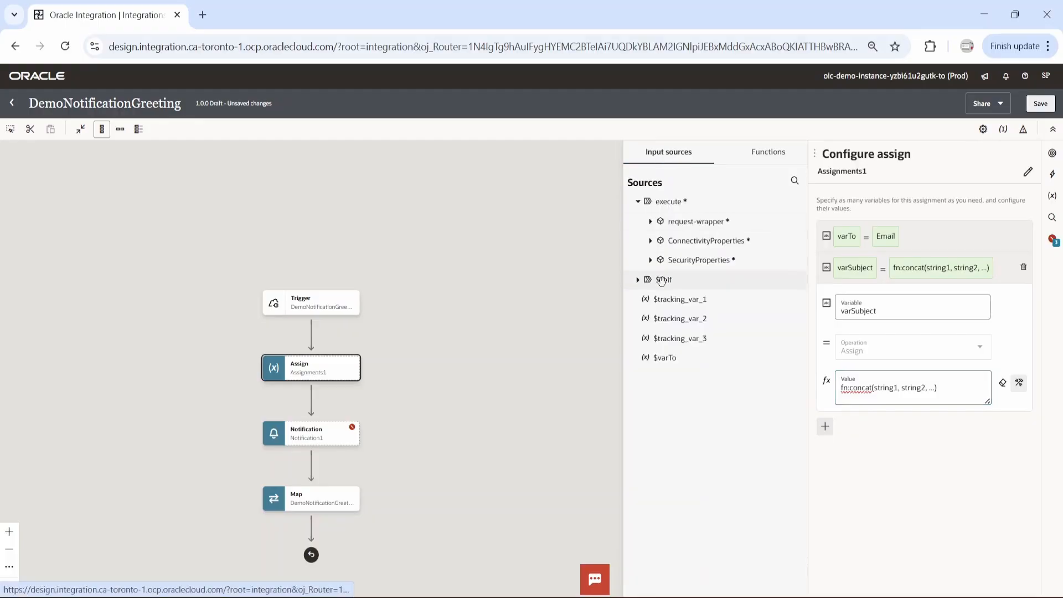
double_click(871, 388)
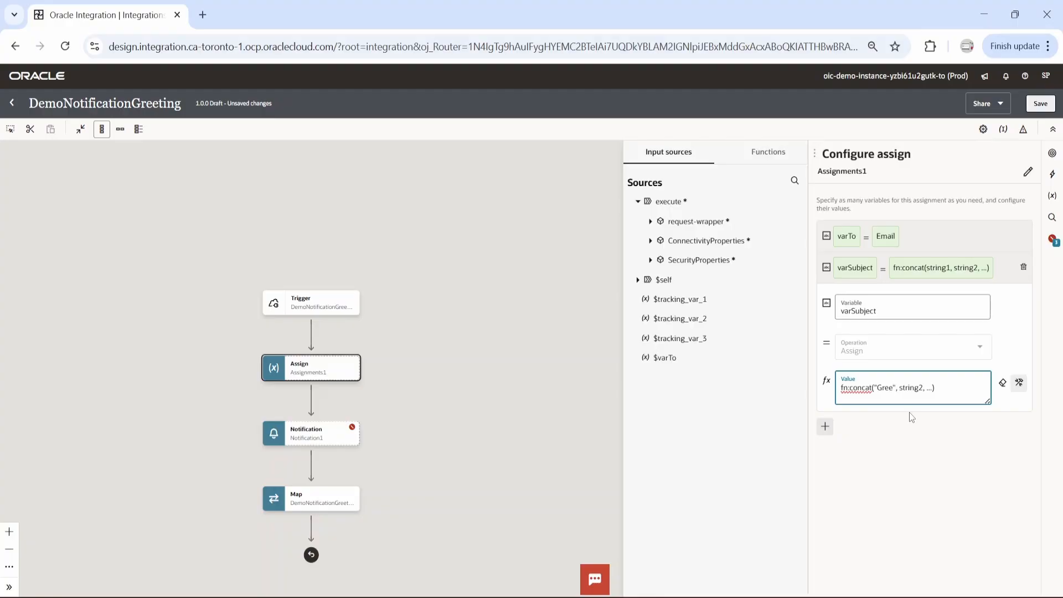
text("Greeting for)
shift+click(958, 387)
key(BackSpace)
click(651, 222)
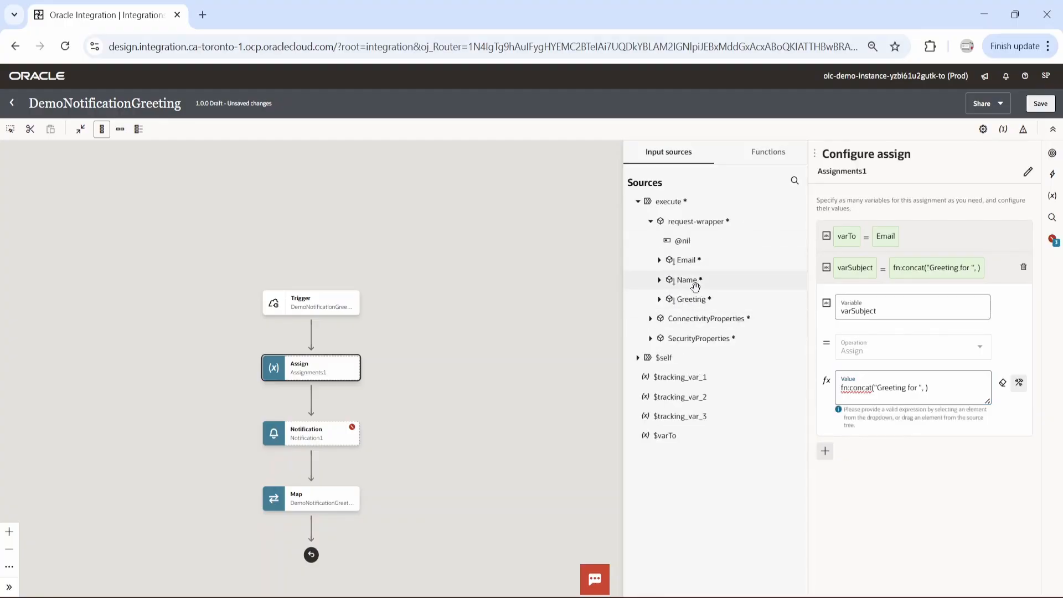
drag(695, 284, 923, 390)
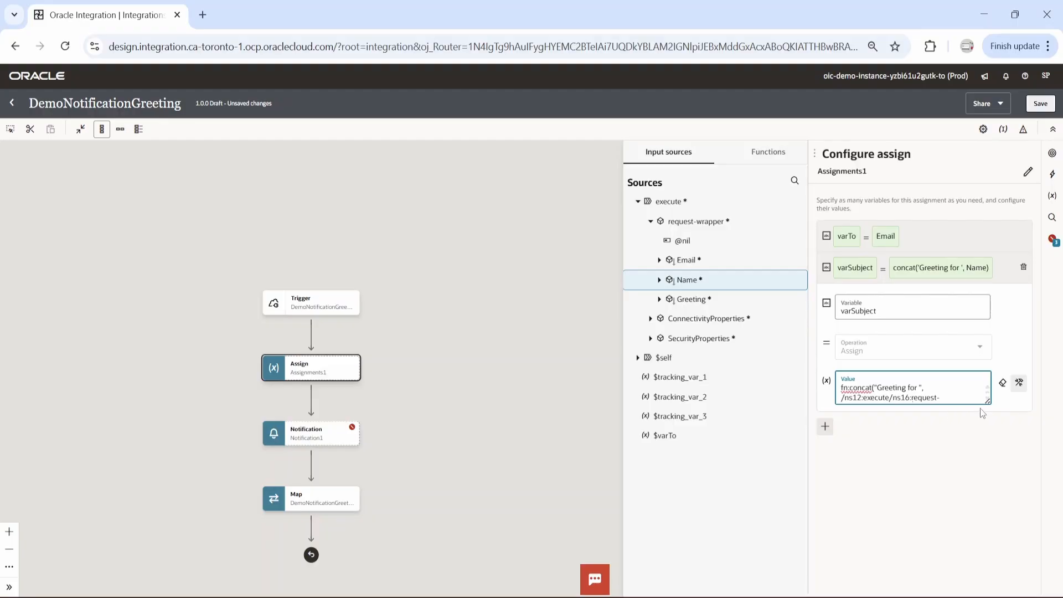
drag(988, 403, 988, 507)
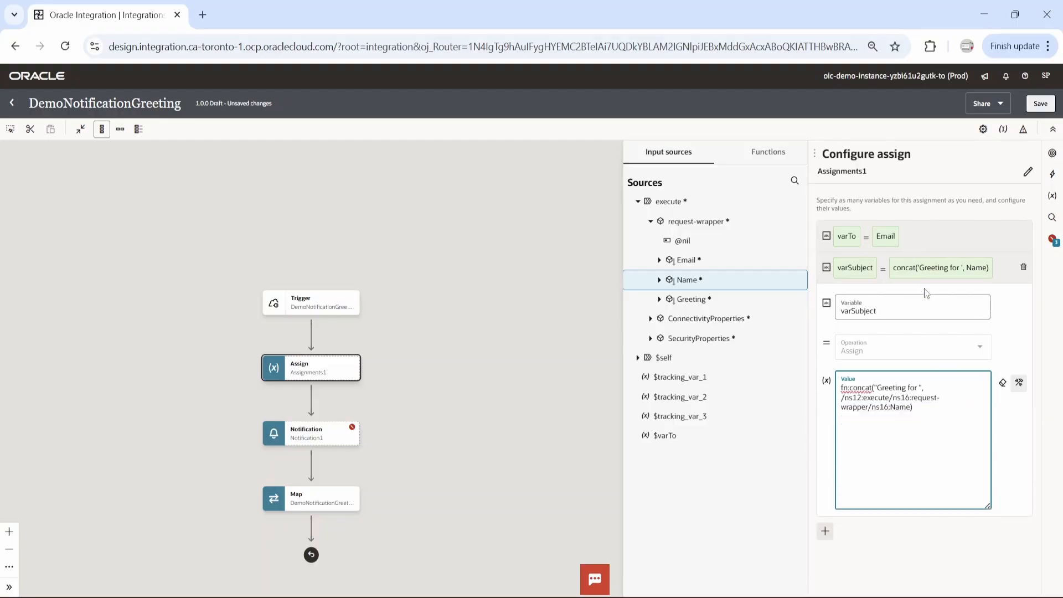
click(1039, 108)
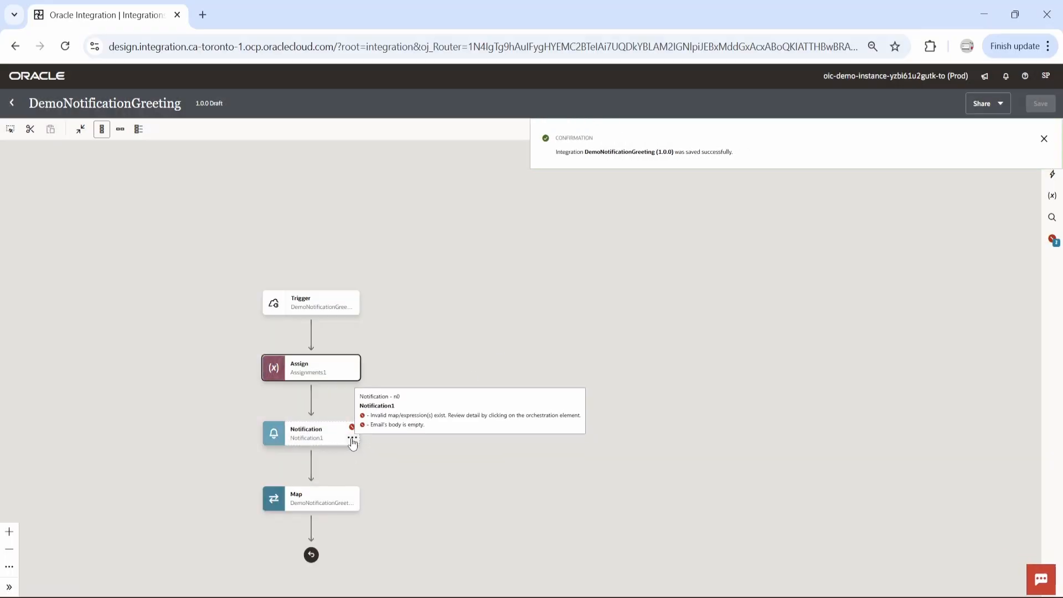
Edit the Notification action, setting To to the varTo variable and Subject to the varSubject variable
click(352, 439)
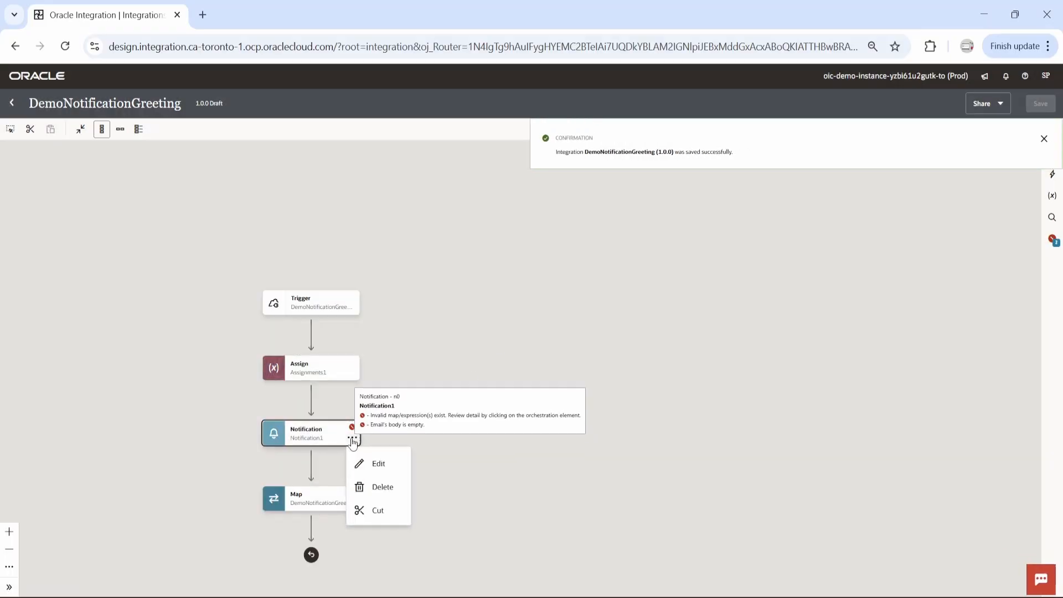
click(378, 463)
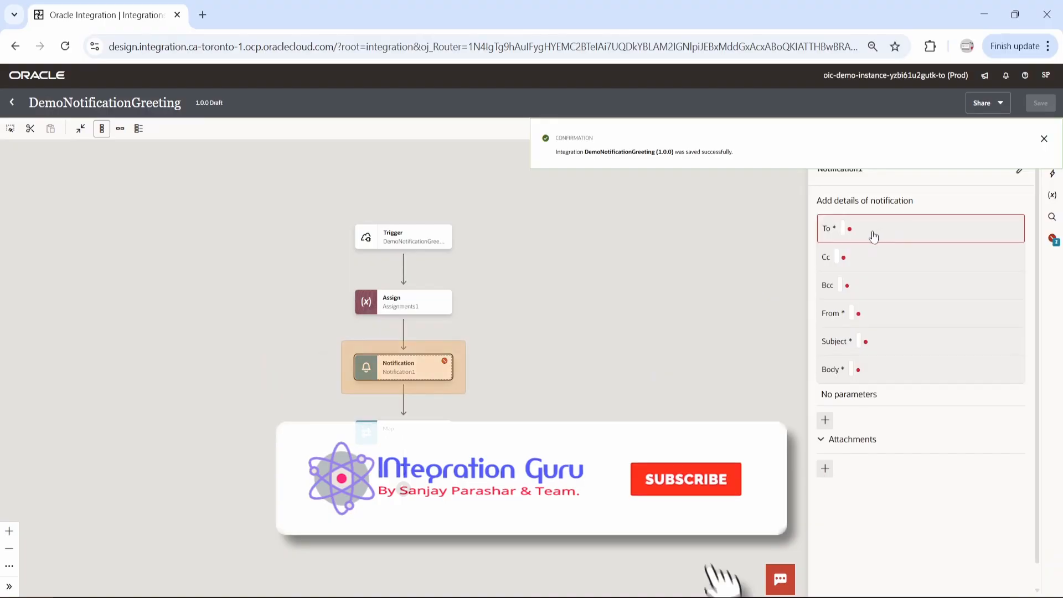
click(874, 237)
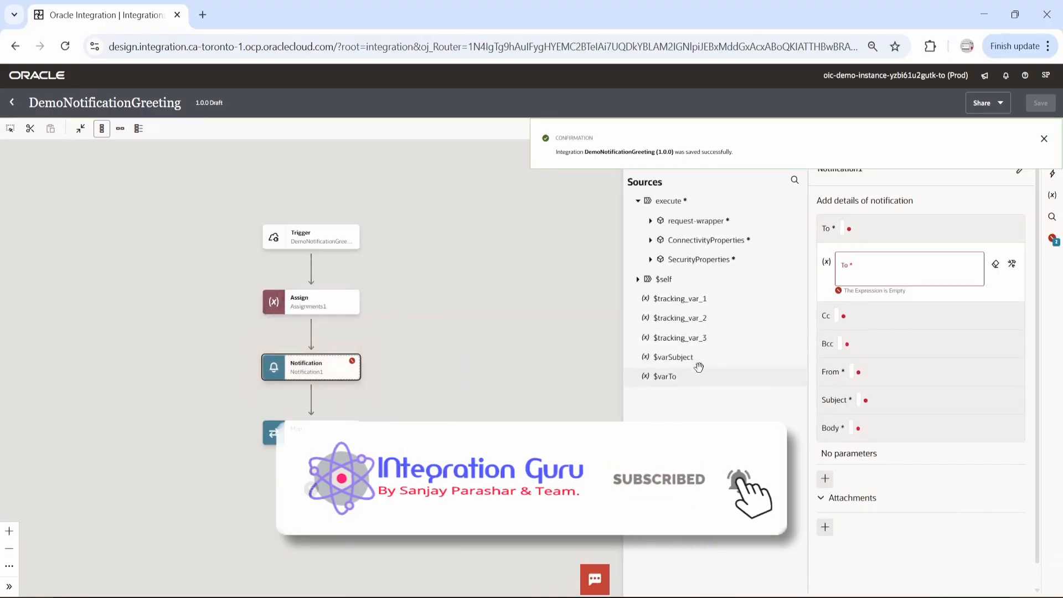
drag(665, 376, 874, 279)
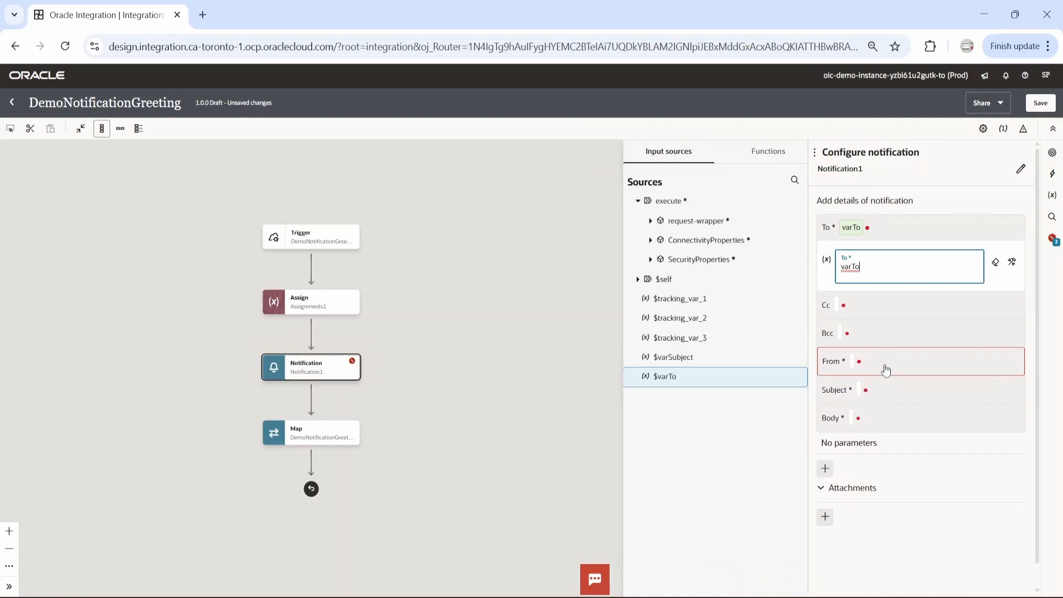
click(889, 391)
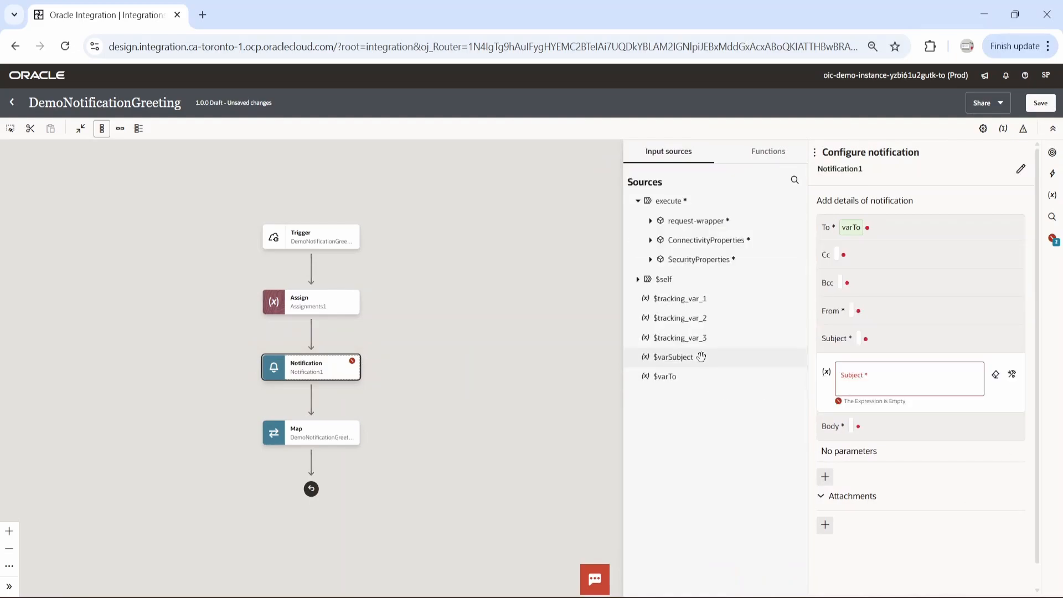
drag(672, 363, 884, 382)
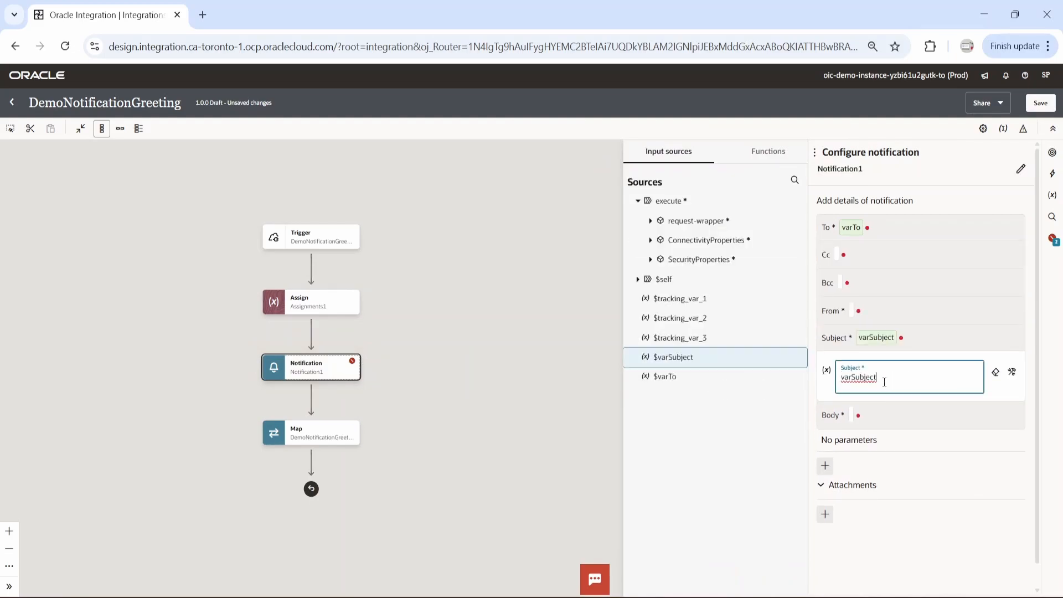
Set the notification's From field to the plain no-reply sender address, without quotation marks
click(874, 312)
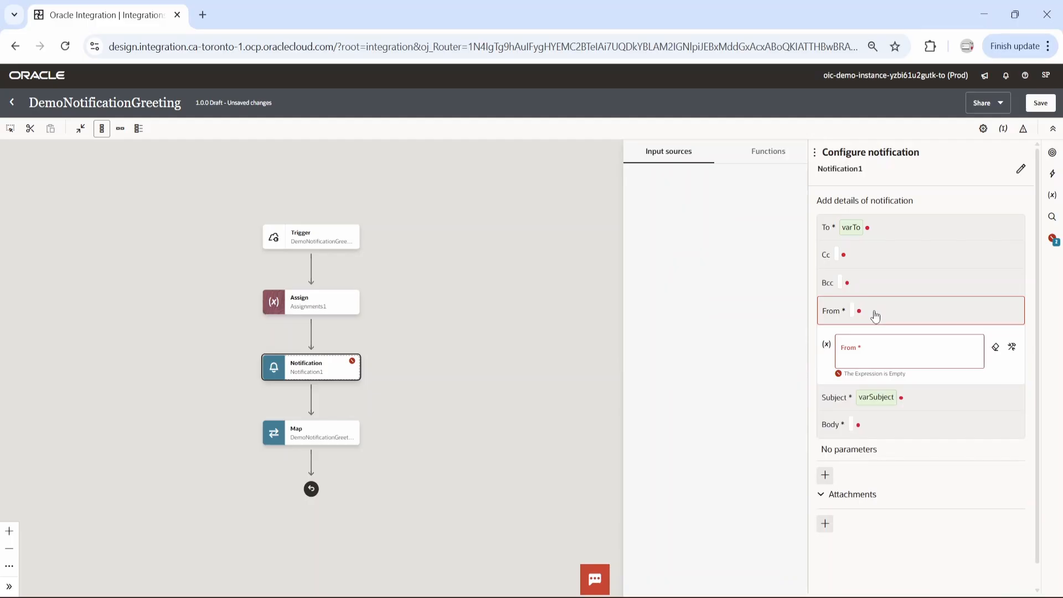
click(864, 354)
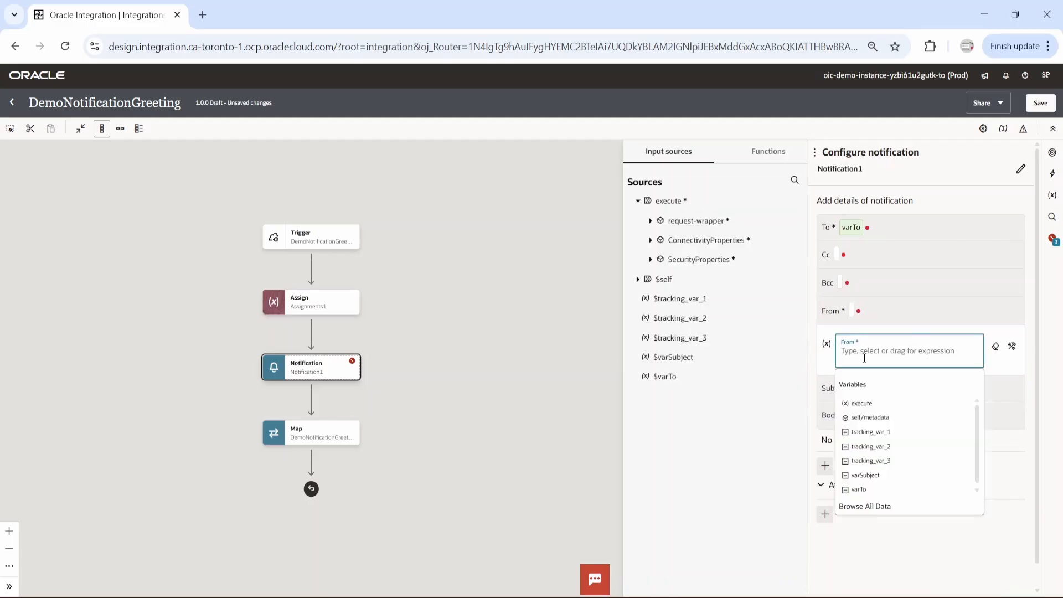
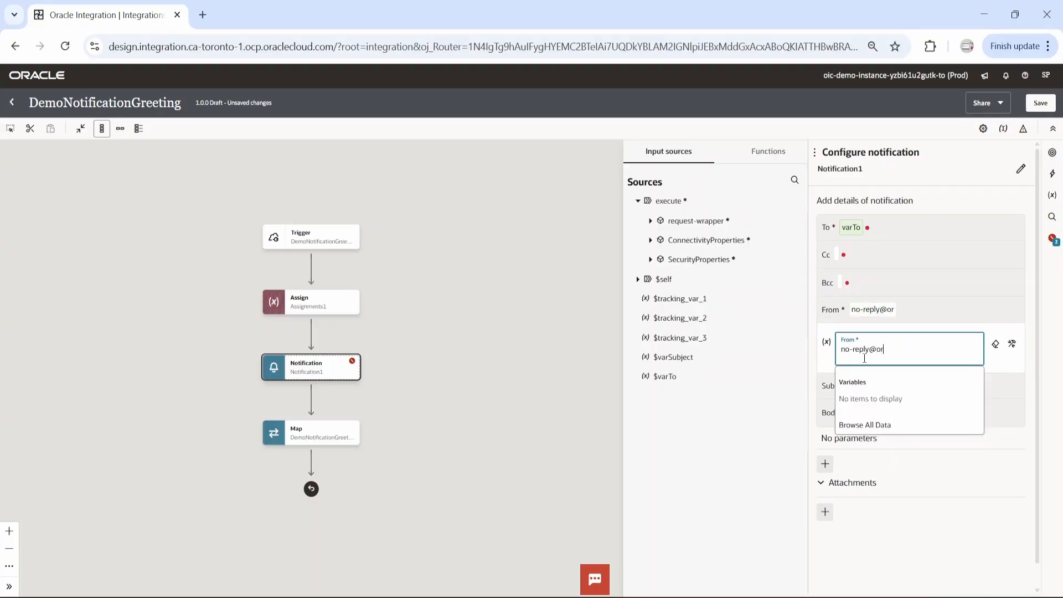
key(Tab)
Write the notification's Body as "Oracle says {Greeting}", with Greeting as a placeholder in curly braces
click(874, 414)
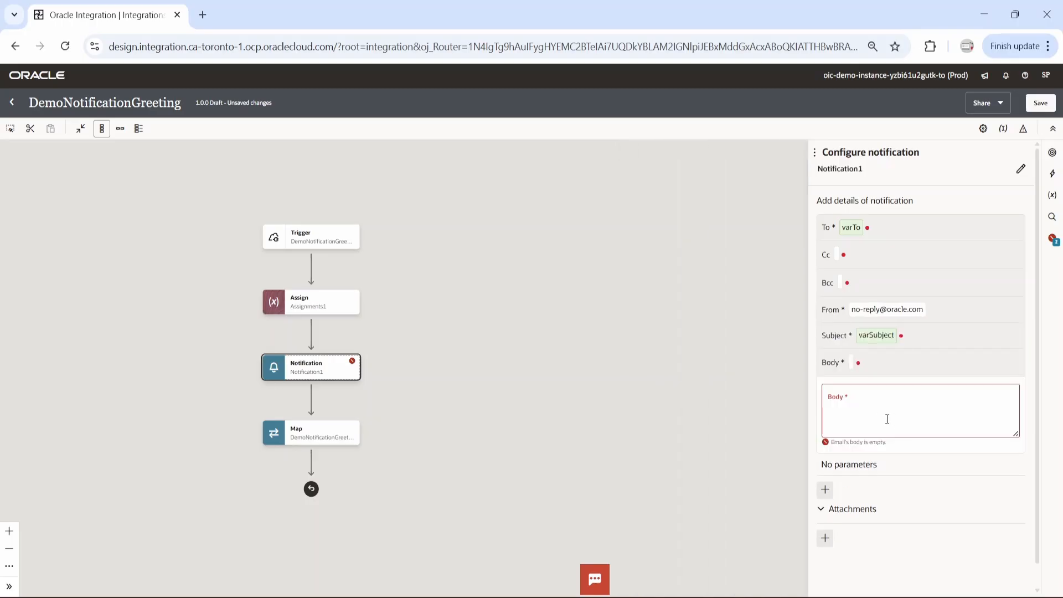
click(861, 401)
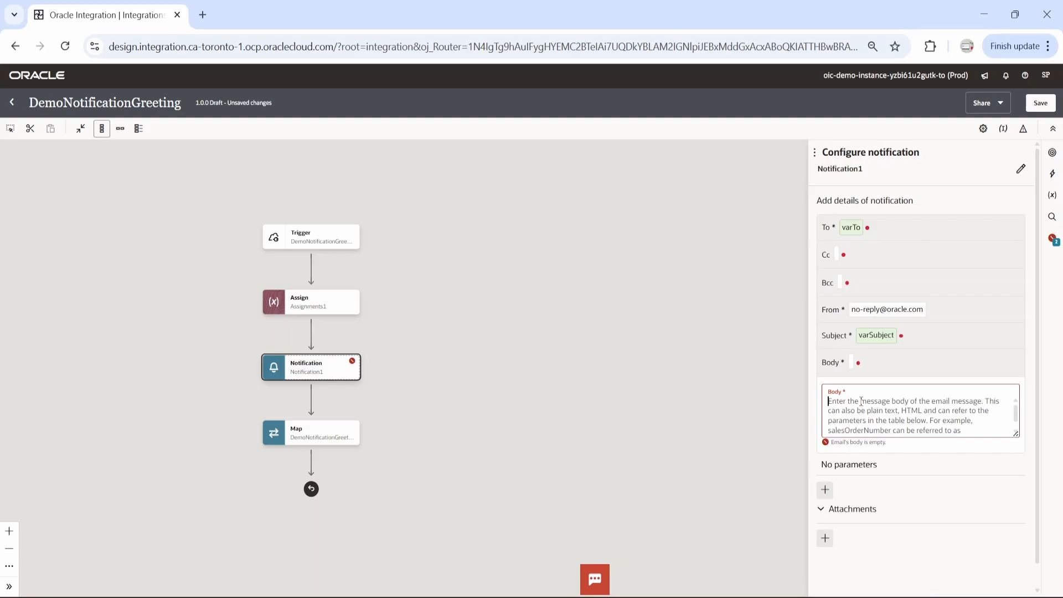
text(Oracle )
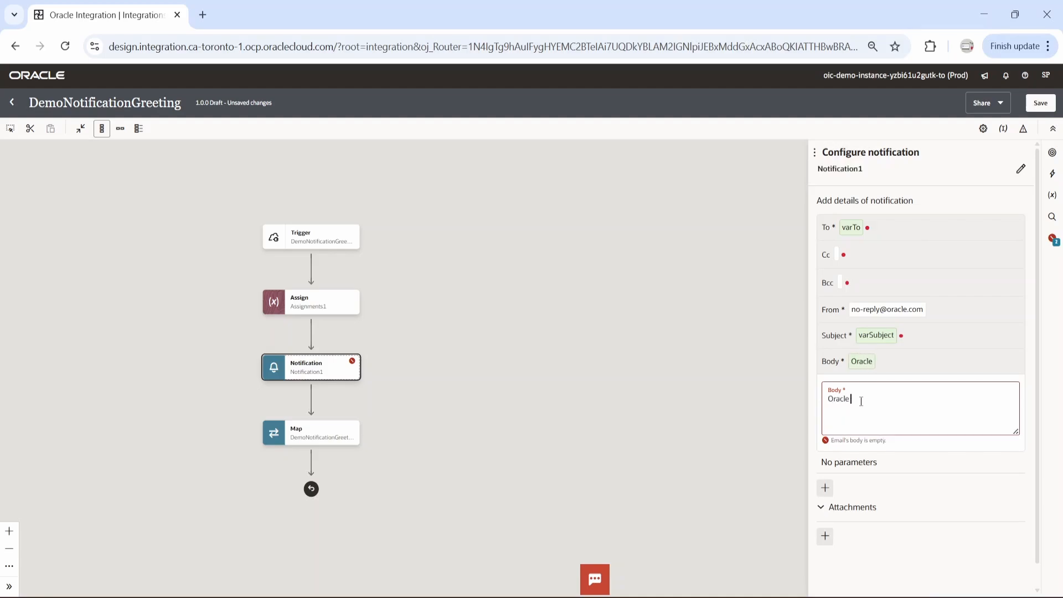
text(says{})
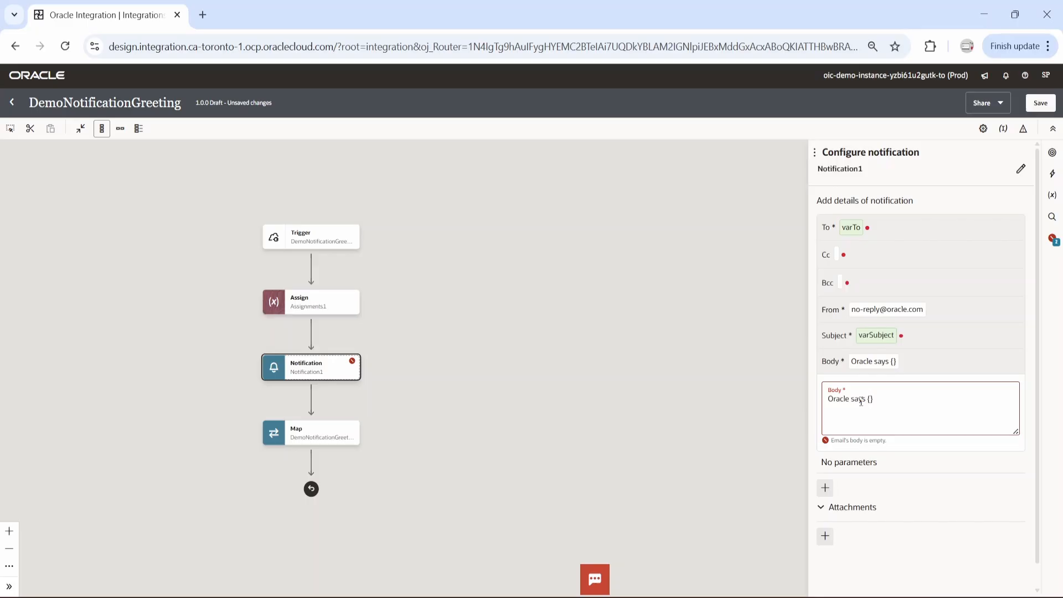
text(Greeting)
Add a notification parameter and name it Greeting, copying the placeholder name from the body text
double_click(889, 396)
key(ctrl+c)
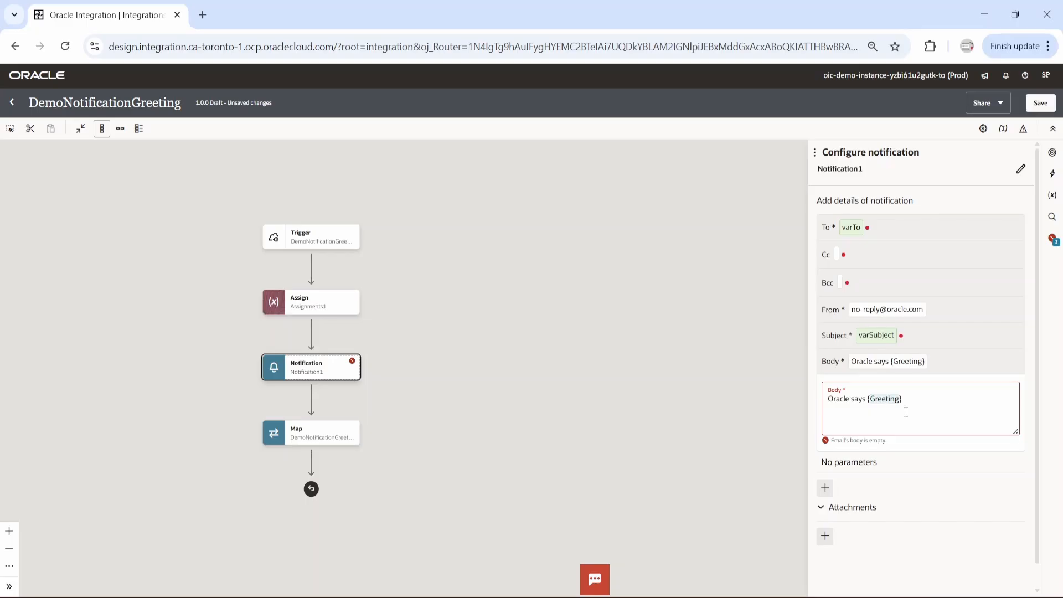
click(825, 488)
click(859, 451)
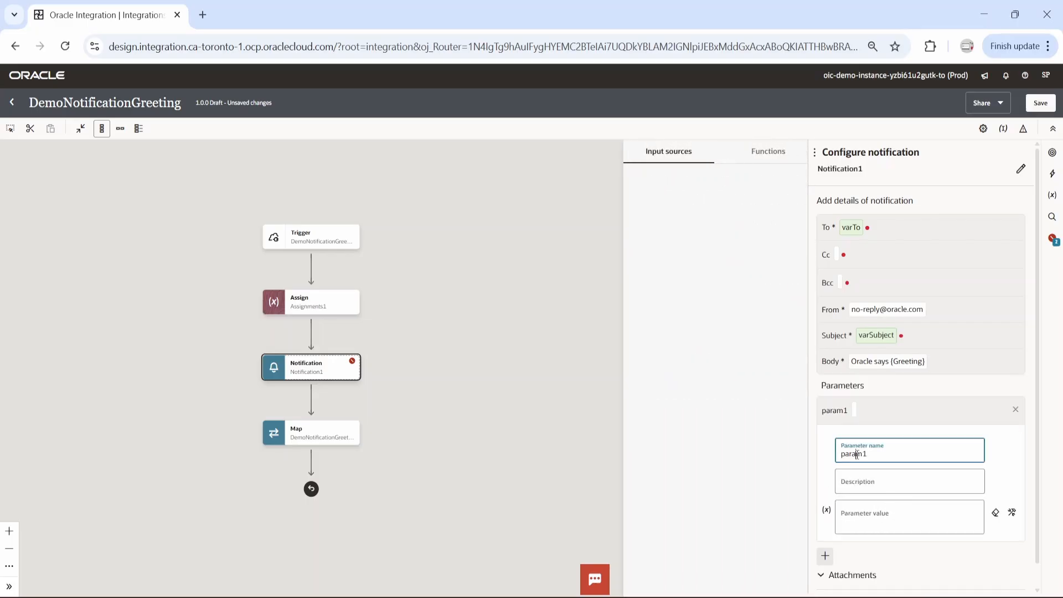
key(ctrl+a)
key(ctrl+v)
Set the Greeting parameter's value to the request-wrapper's Greeting element and save the integration
click(881, 520)
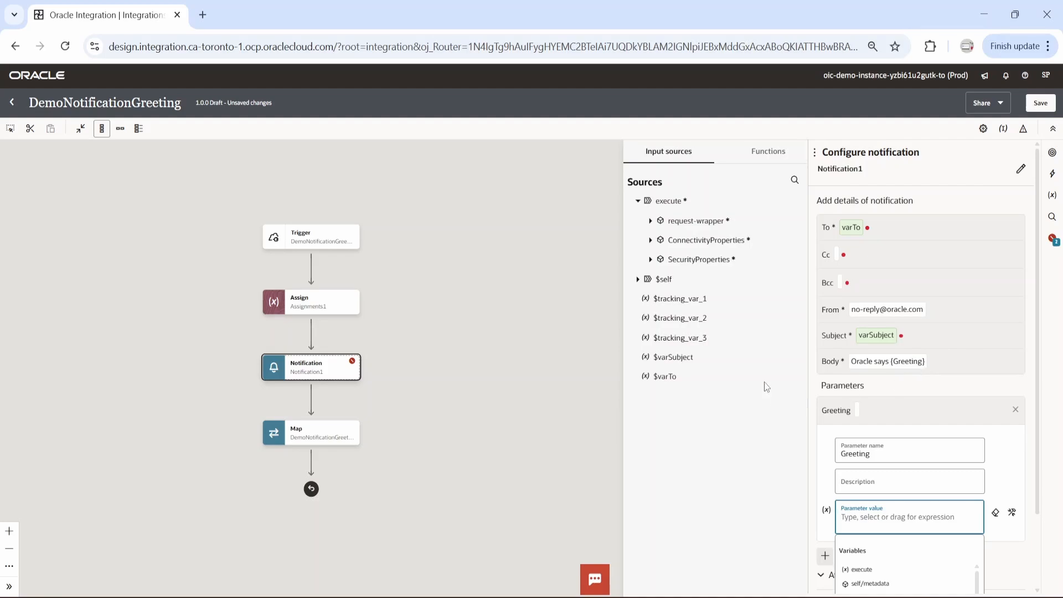
click(651, 221)
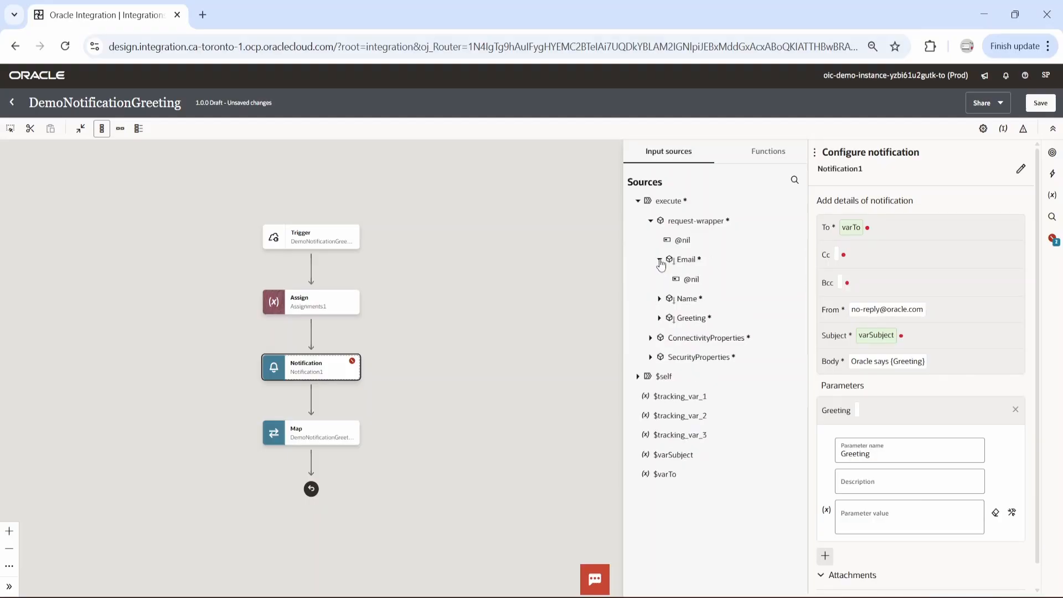
click(659, 318)
drag(690, 318, 878, 527)
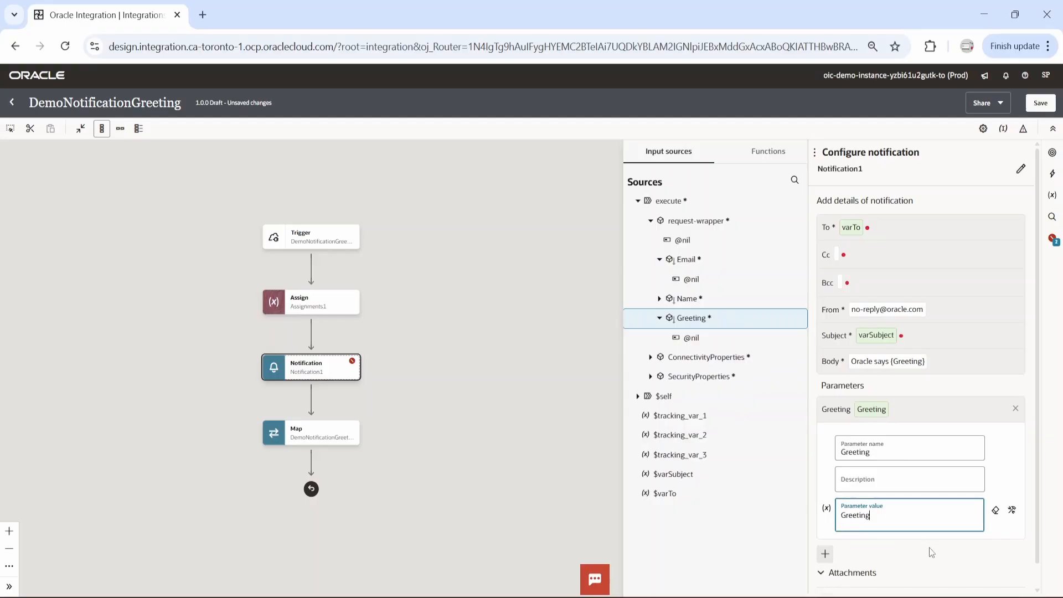
click(1046, 105)
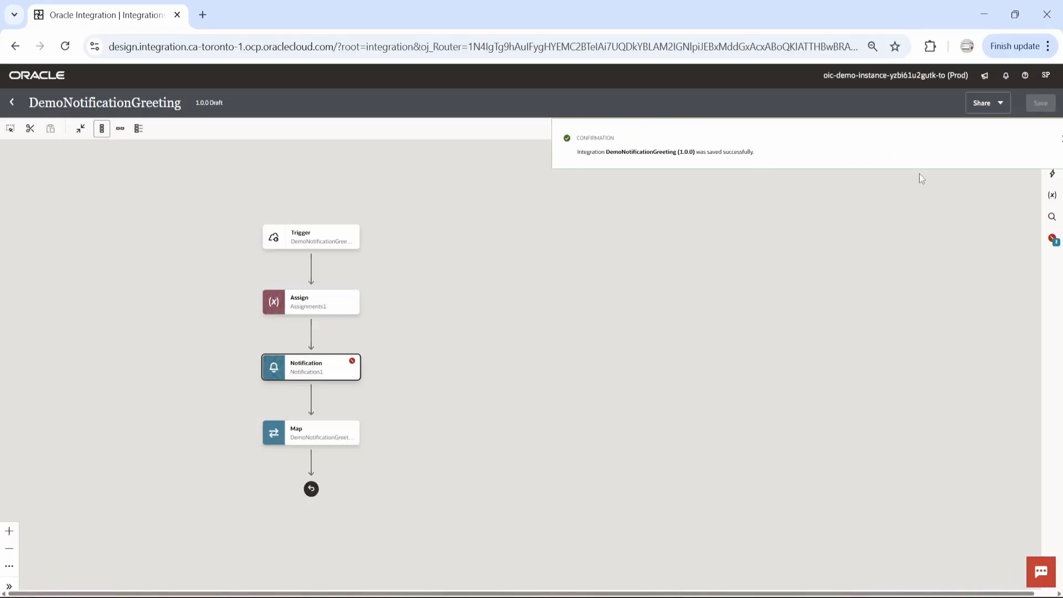
Edit the Notification action to enclose the From address in single quotes, and save the integration
click(354, 373)
click(379, 398)
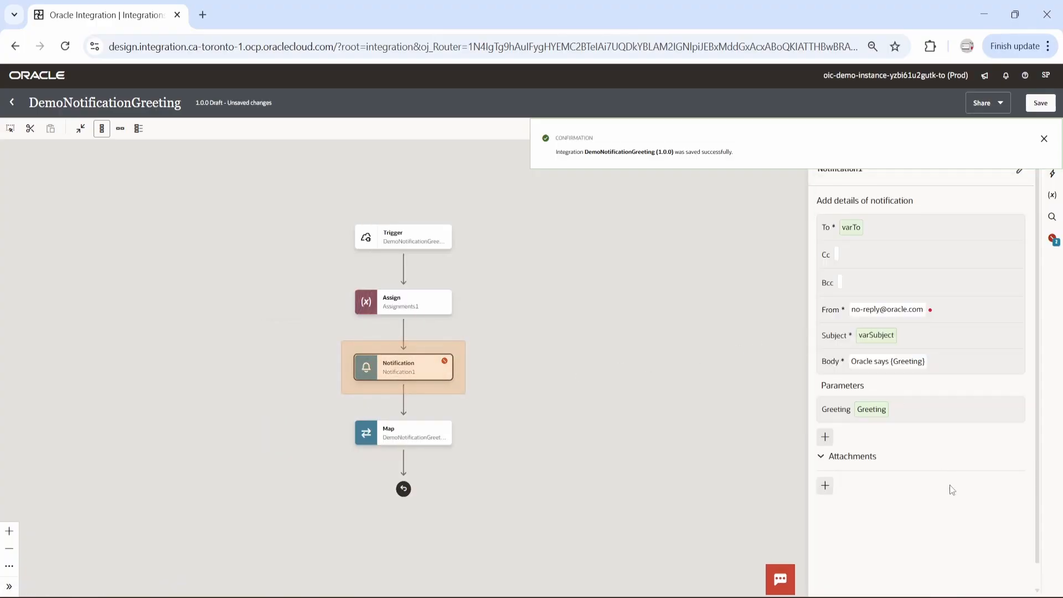
click(939, 315)
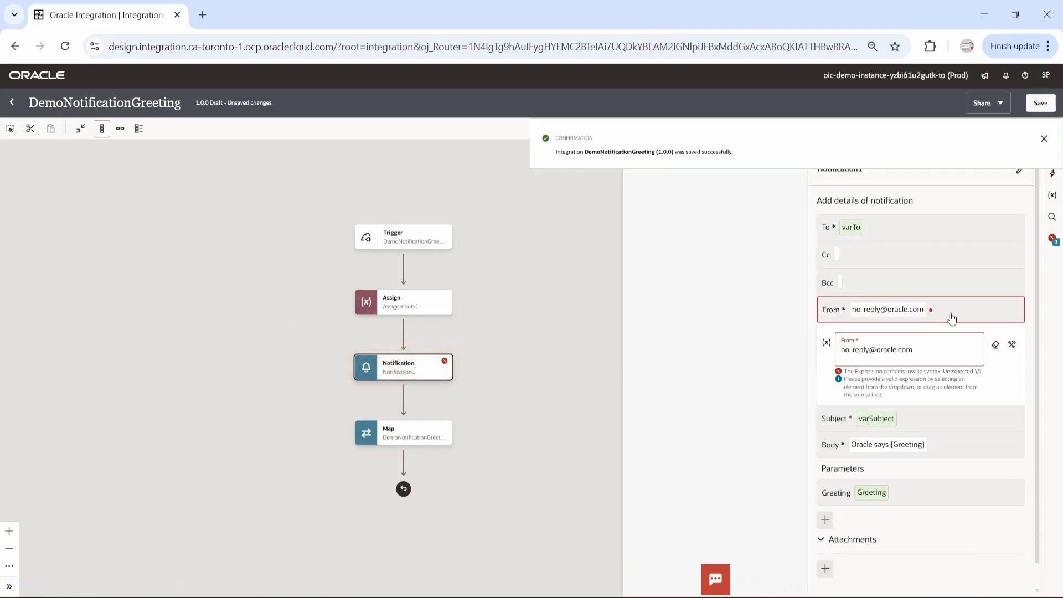
click(930, 354)
text(')
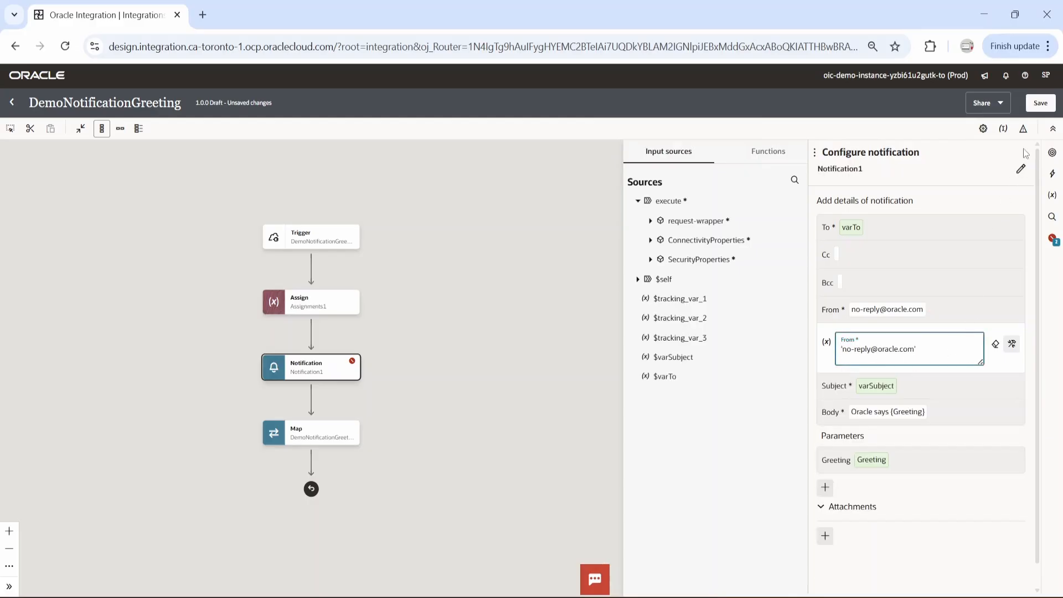
click(1041, 103)
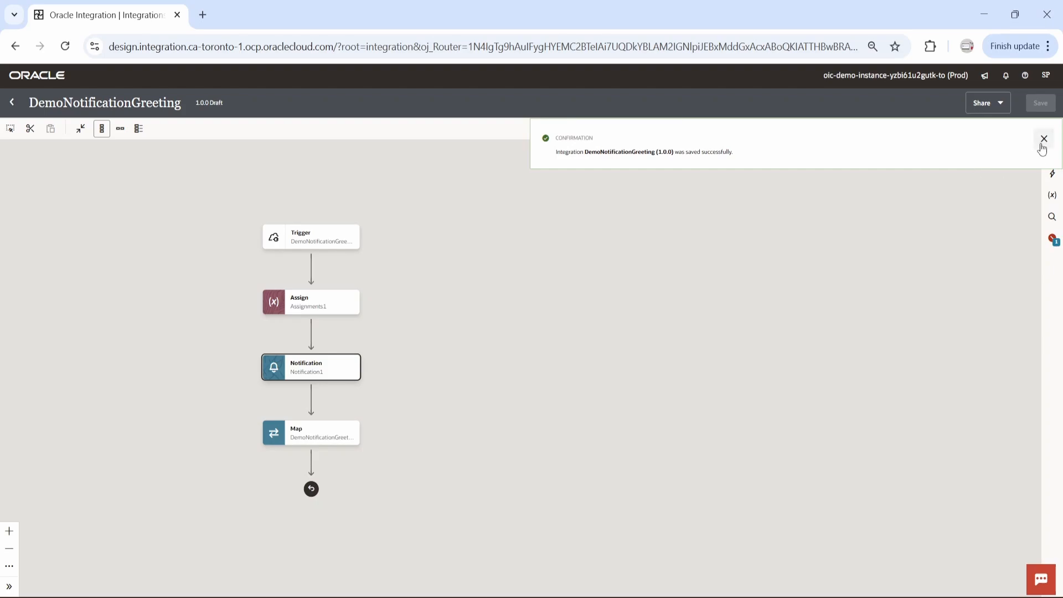
click(1044, 139)
Assign the request-wrapper's Name element as the primary business identifier field for tracking_var_1, and save the integration
click(1003, 128)
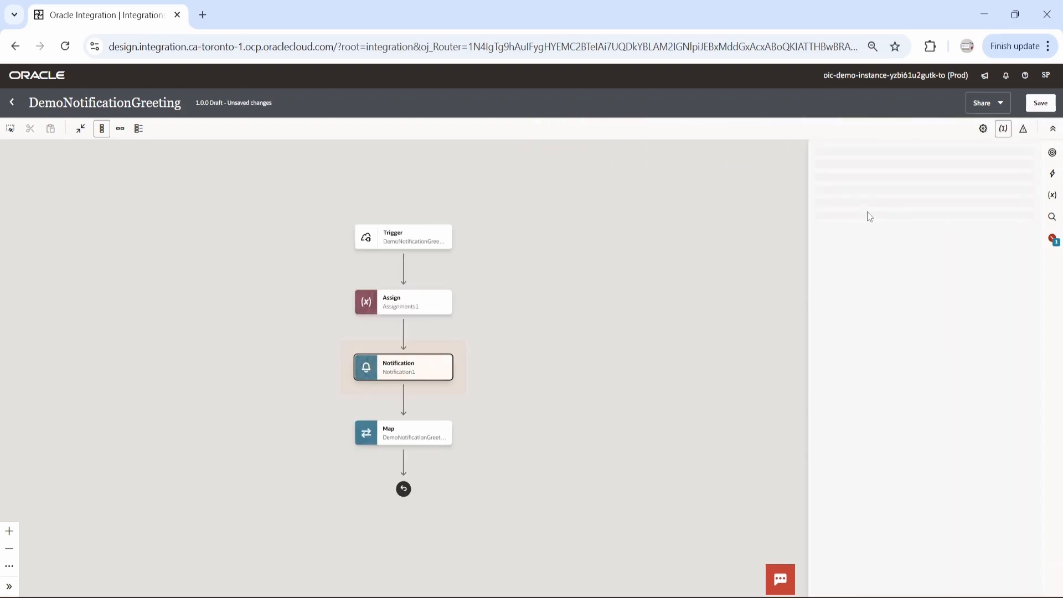
click(651, 221)
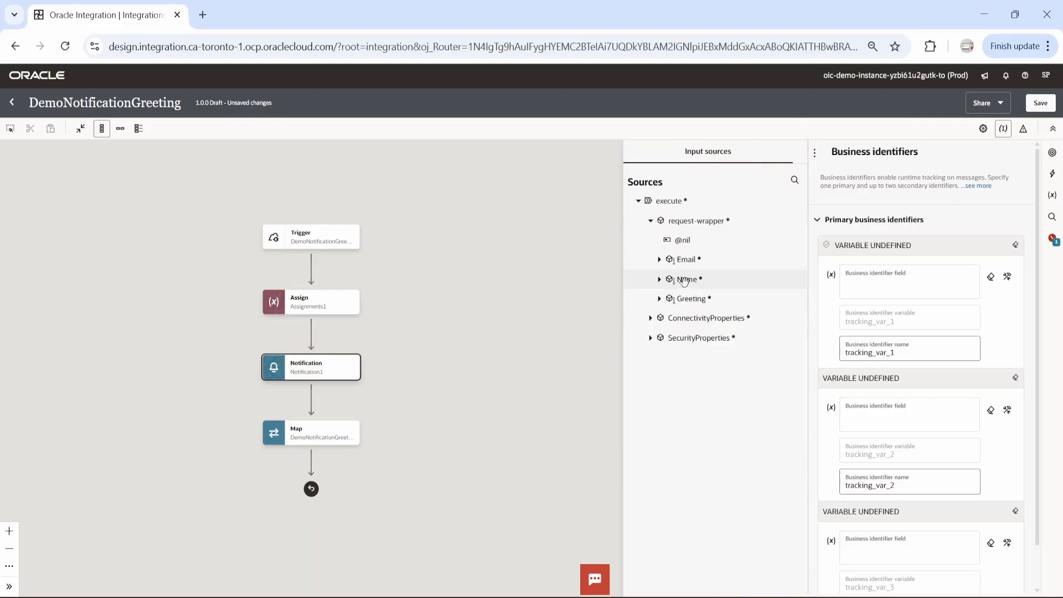
drag(684, 280, 897, 282)
click(1040, 103)
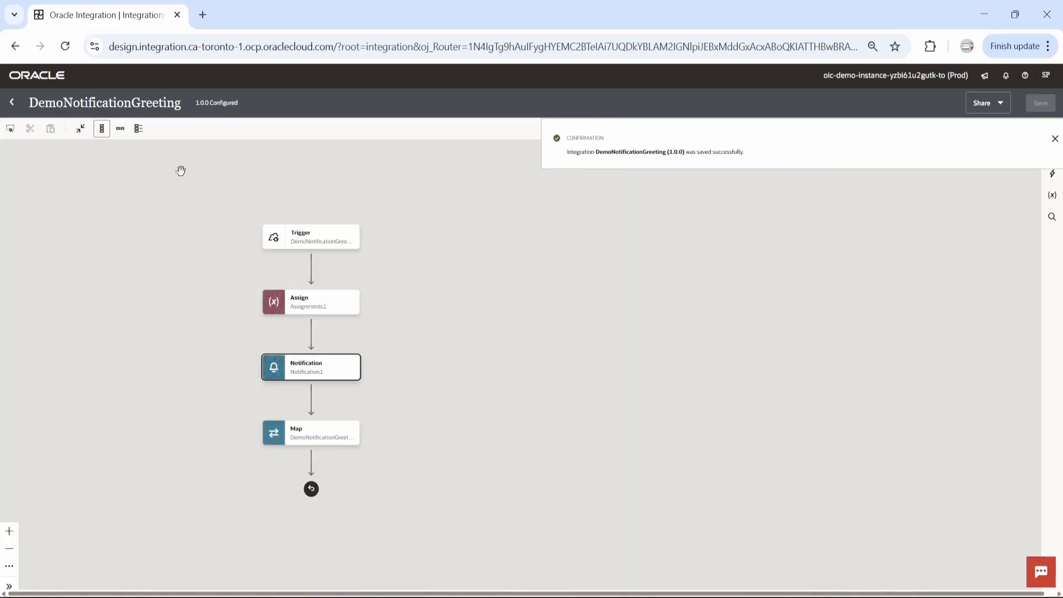
Return to the integrations list and activate DemoNotificationGreeting with the Debug tracing level
click(11, 101)
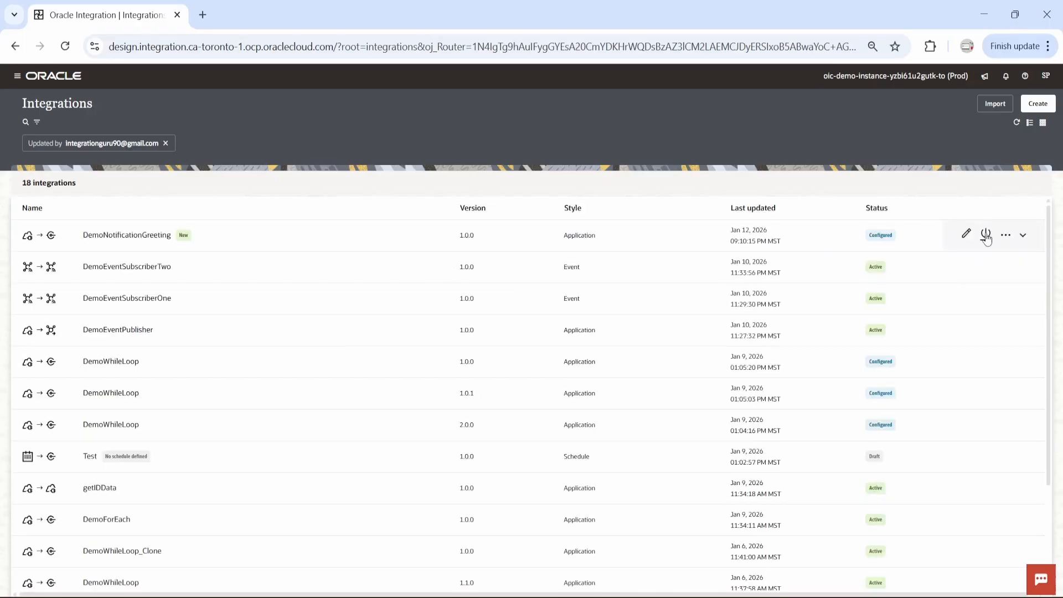
click(987, 235)
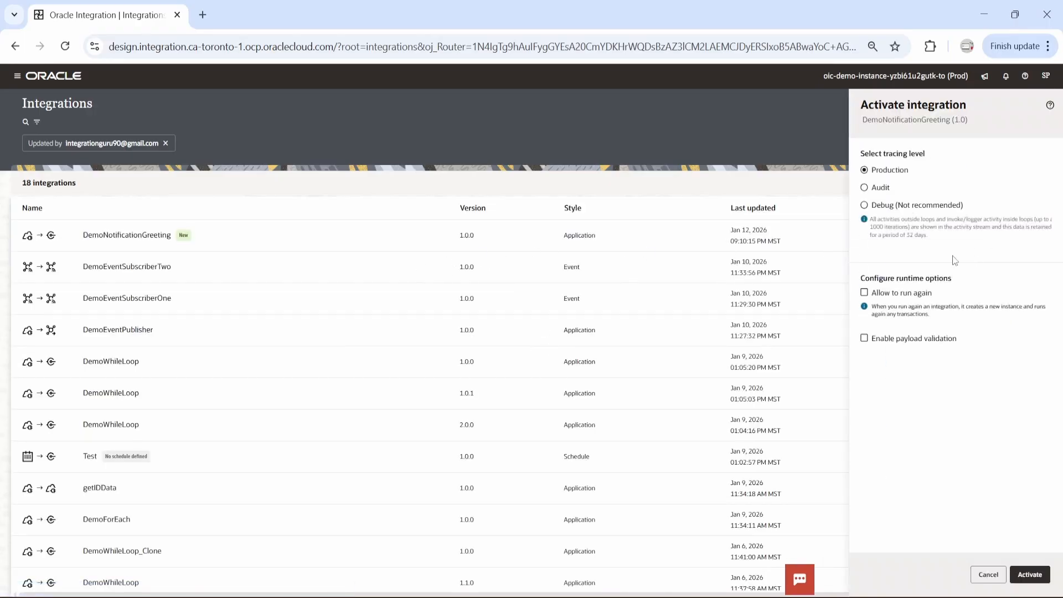
click(865, 205)
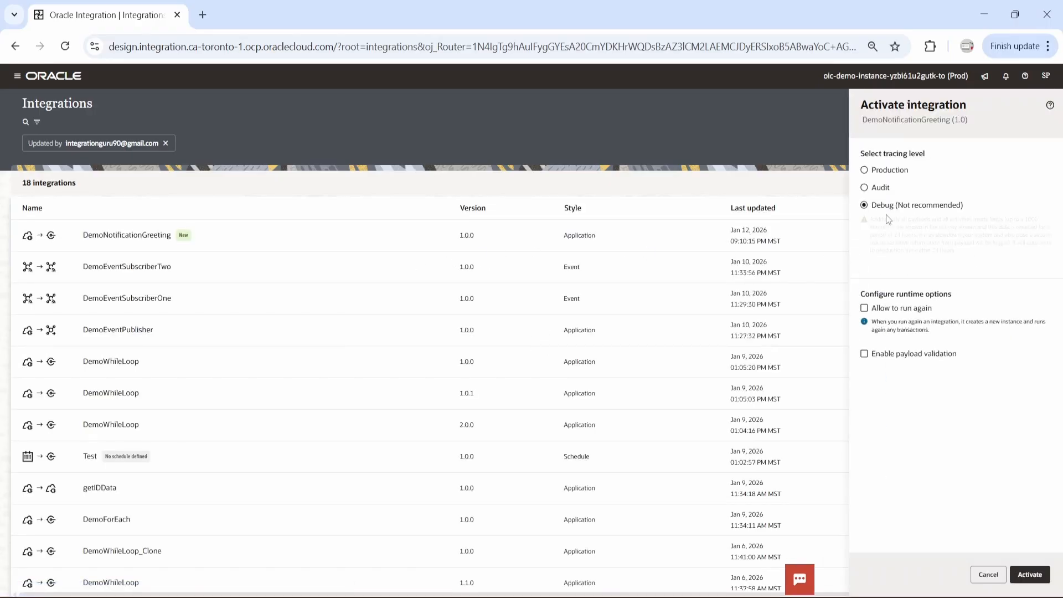
click(1029, 575)
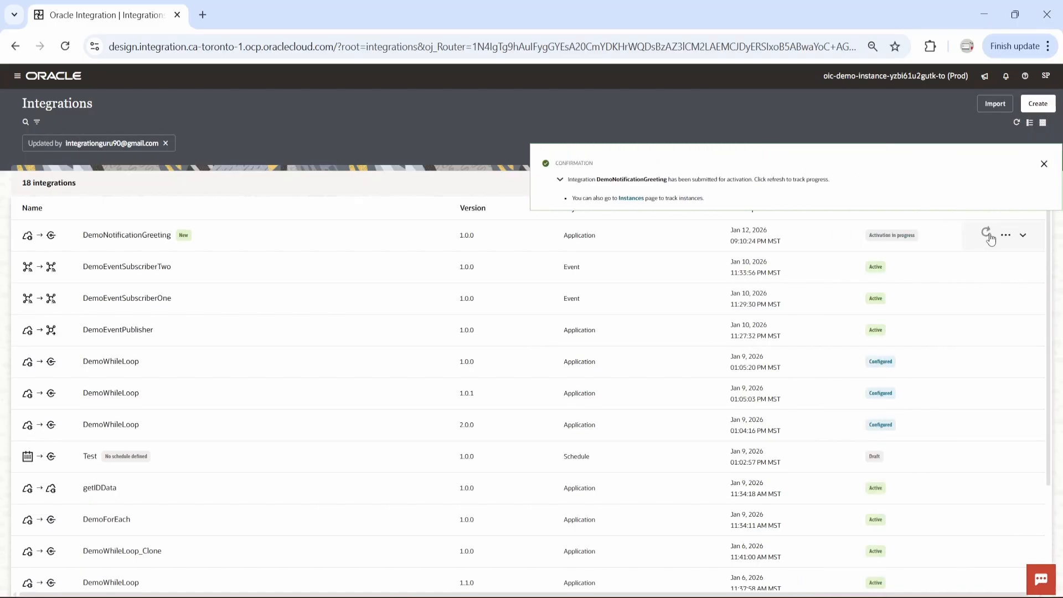
Open the run page of DemoNotificationGreeting and show the request body
click(1006, 235)
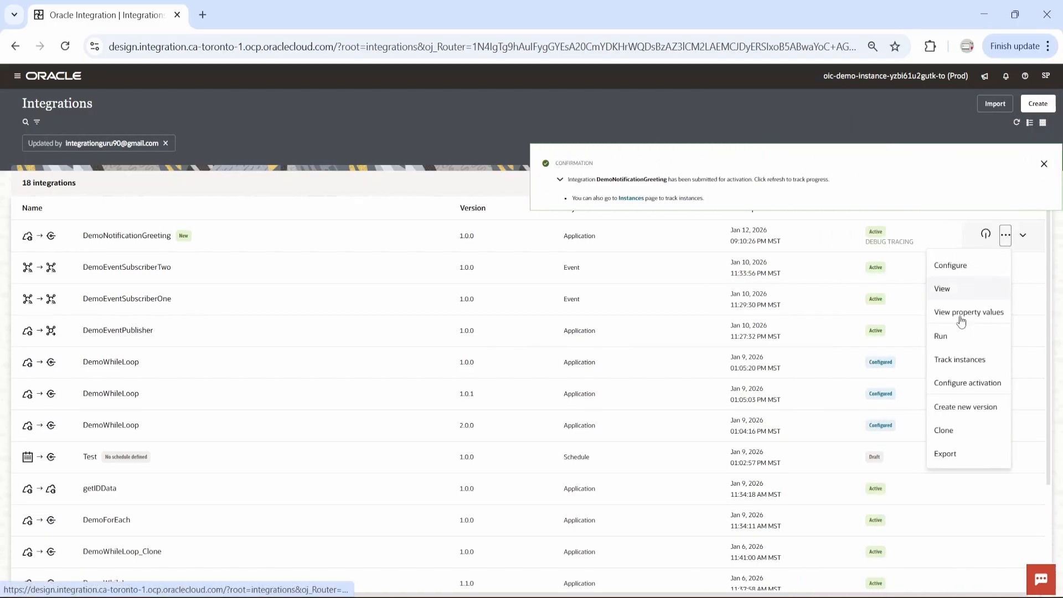
click(946, 336)
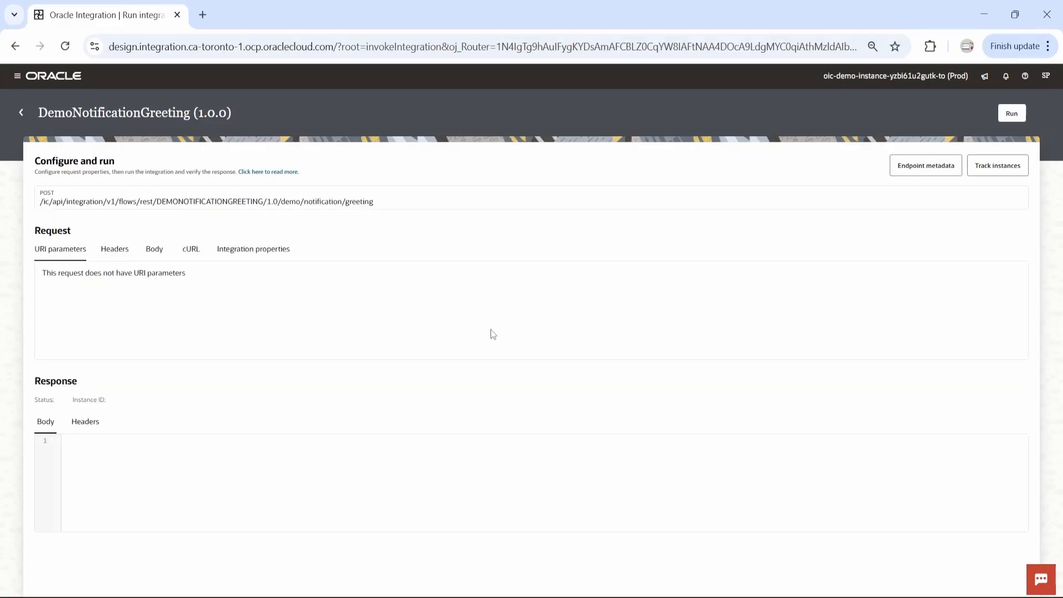
click(153, 246)
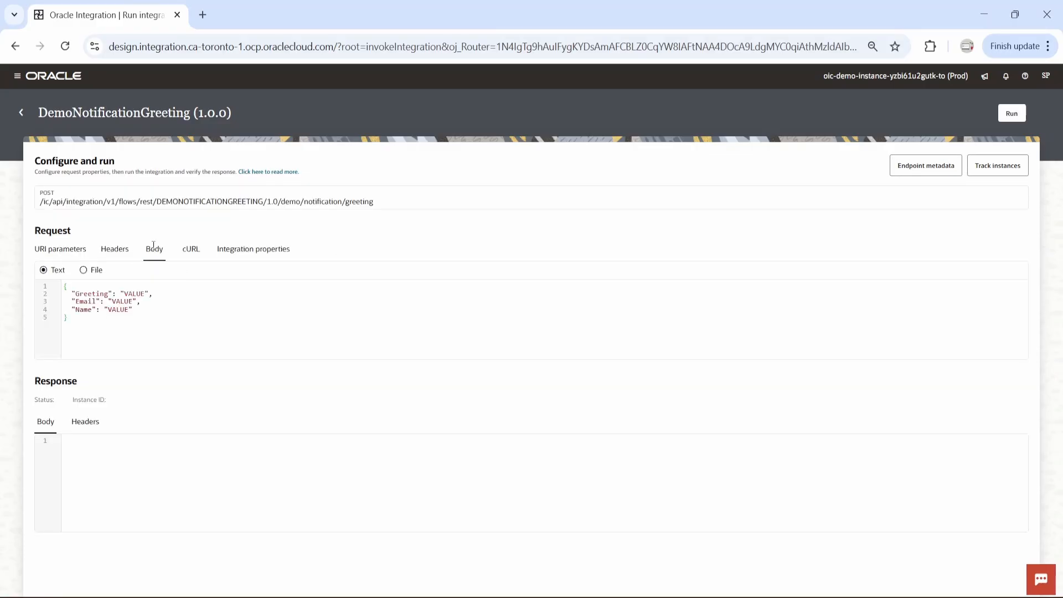
Fill the request body with "Hello" as Greeting, the recipient's e-mail address as Email and the recipient's full name as Name
double_click(134, 293)
text(Hello)
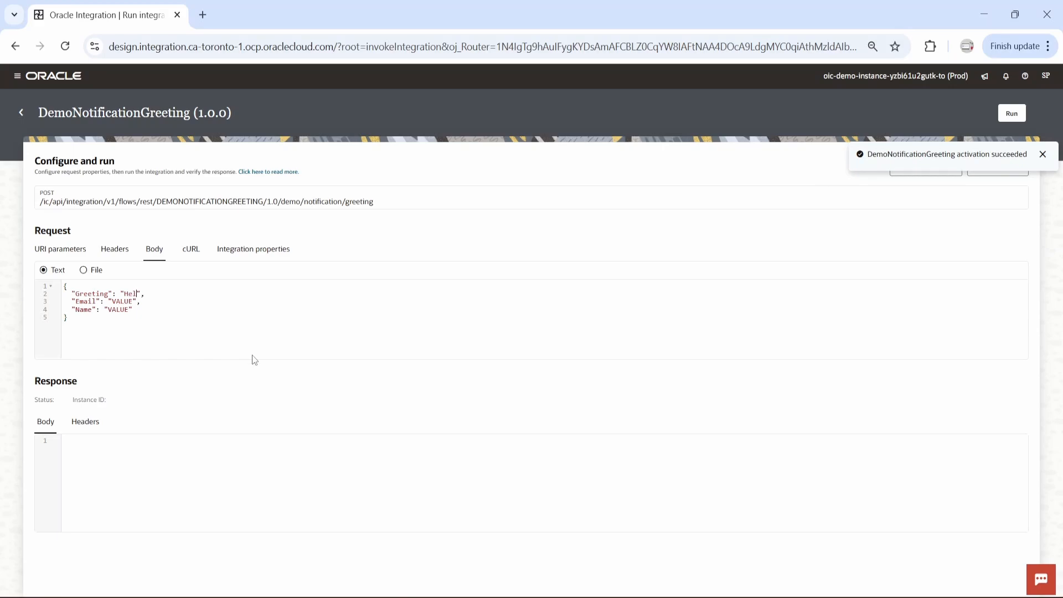
double_click(122, 301)
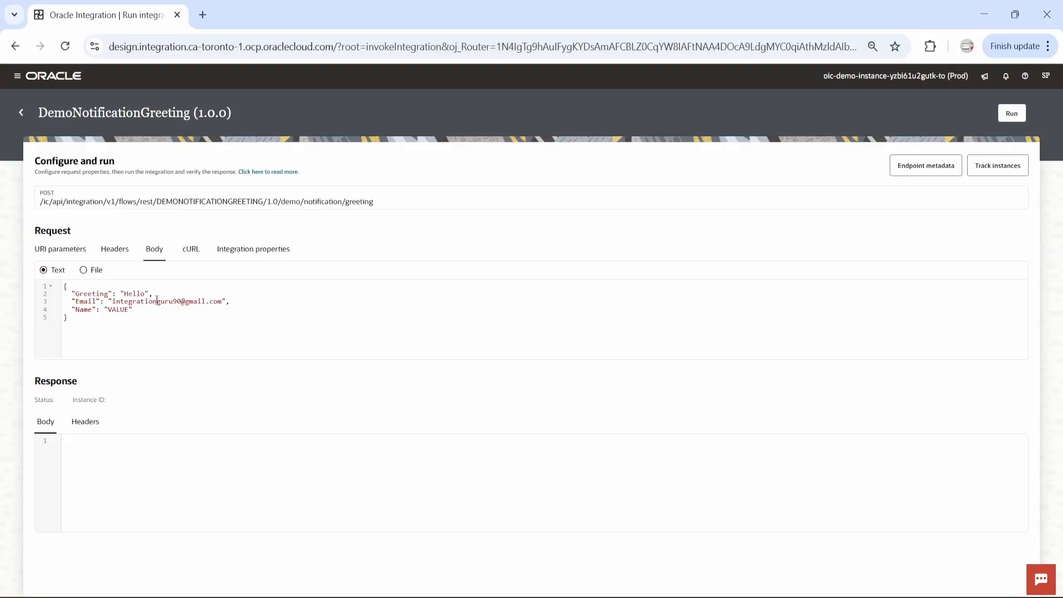
double_click(122, 310)
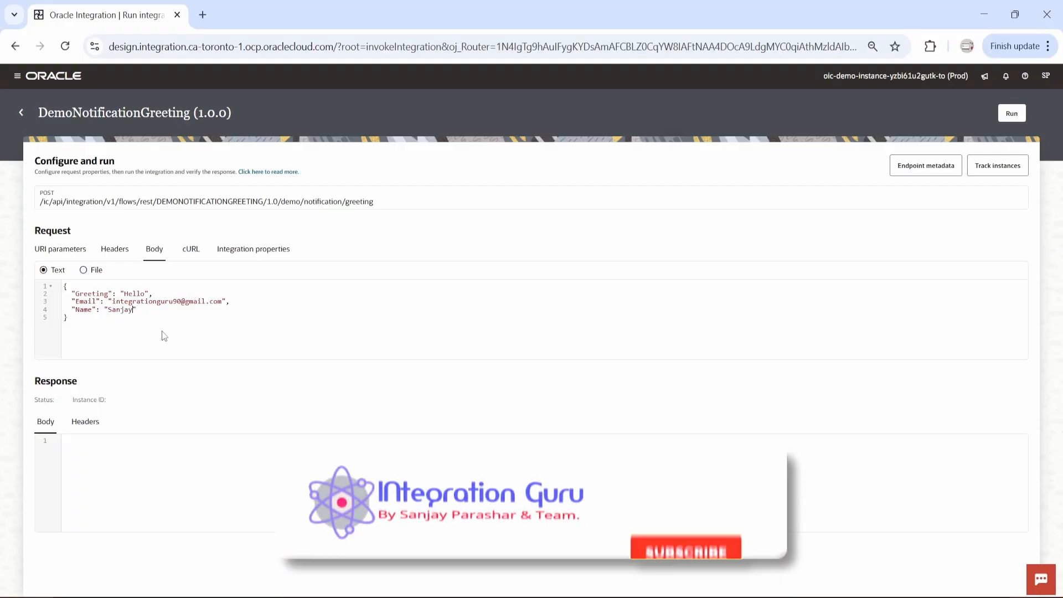
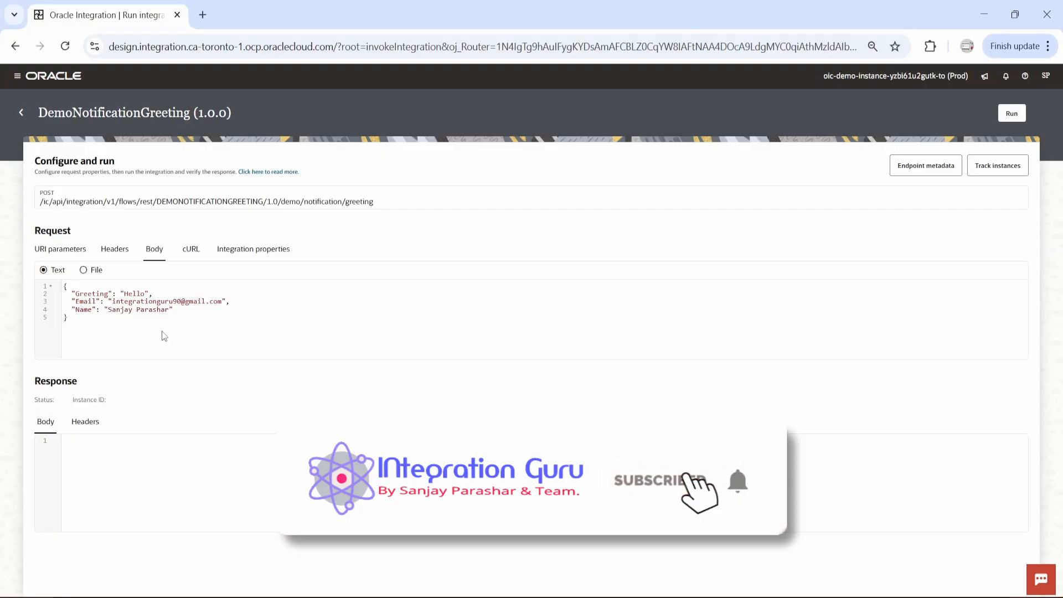
Run the integration, check the response result, and switch to Gmail to view the received greeting e-mail
click(1019, 112)
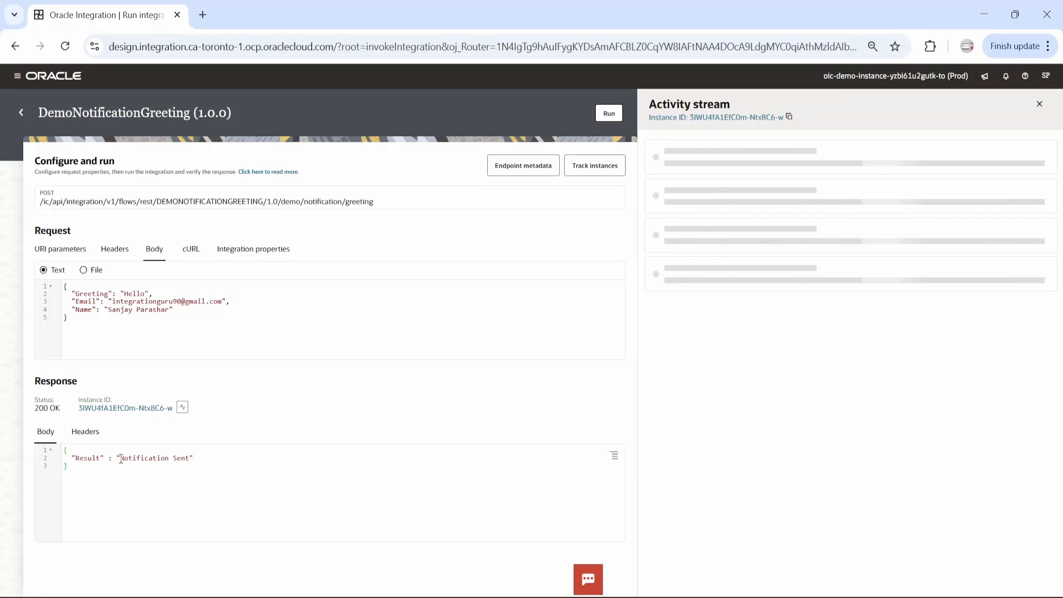
drag(120, 459, 190, 458)
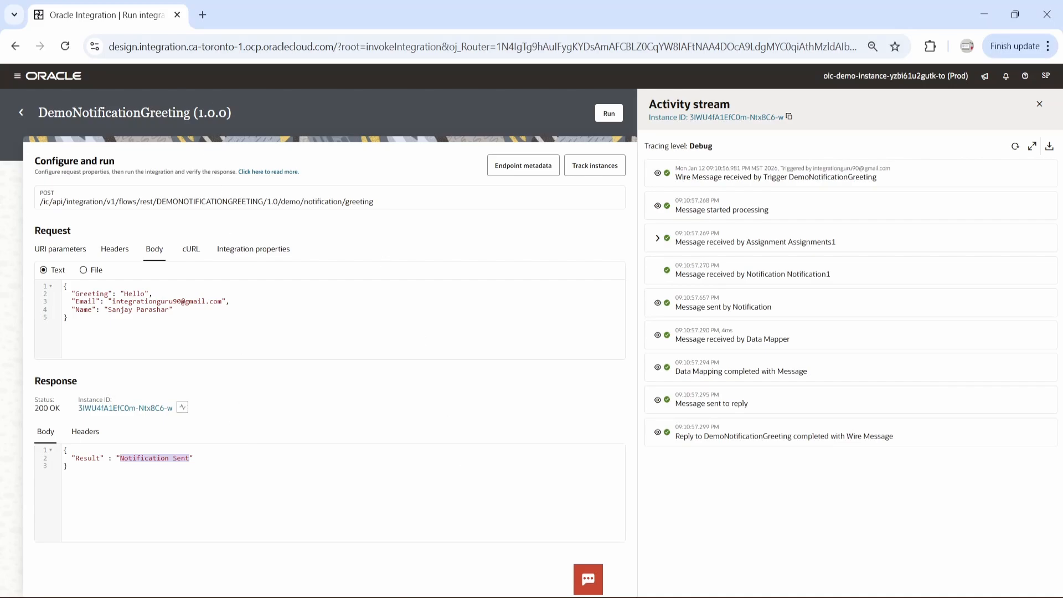
key(alt+Tab)
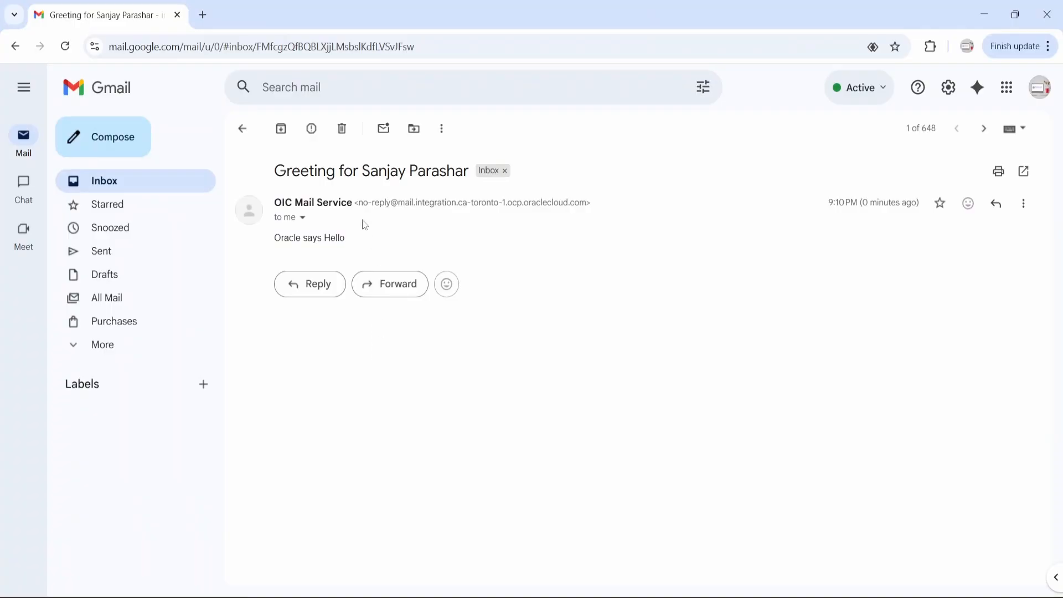
Examine the received greeting e-mail's subject, body text and sender address
drag(278, 172, 468, 172)
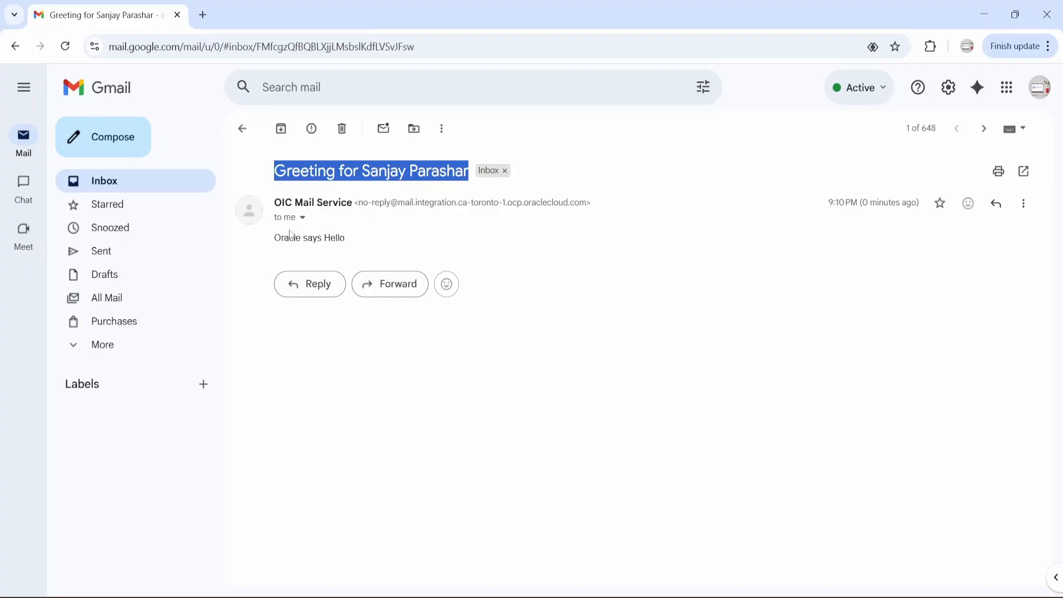
drag(271, 244, 322, 237)
click(332, 237)
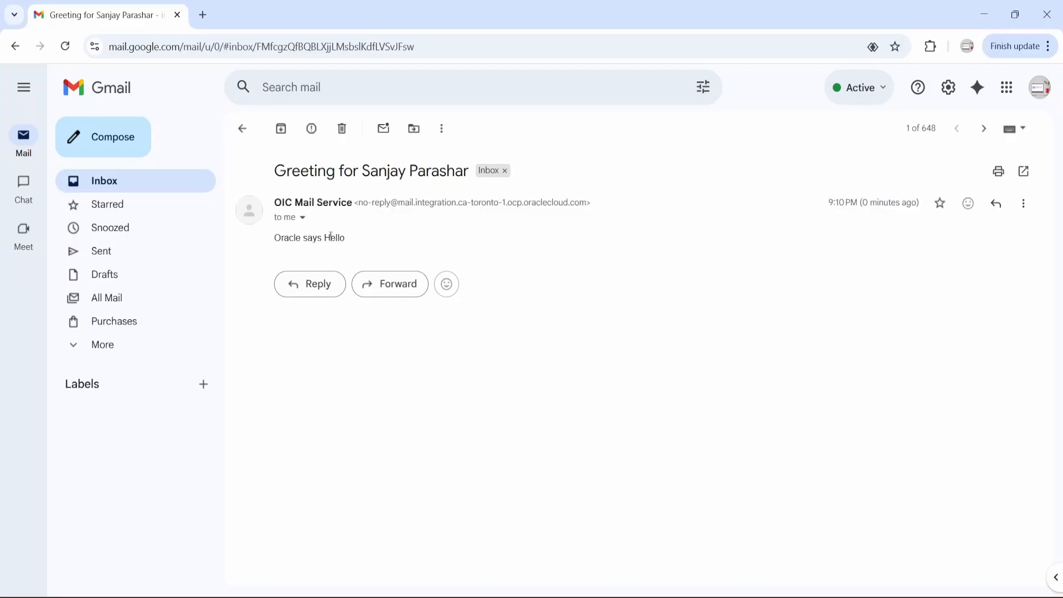
double_click(338, 237)
click(433, 202)
drag(586, 203, 359, 204)
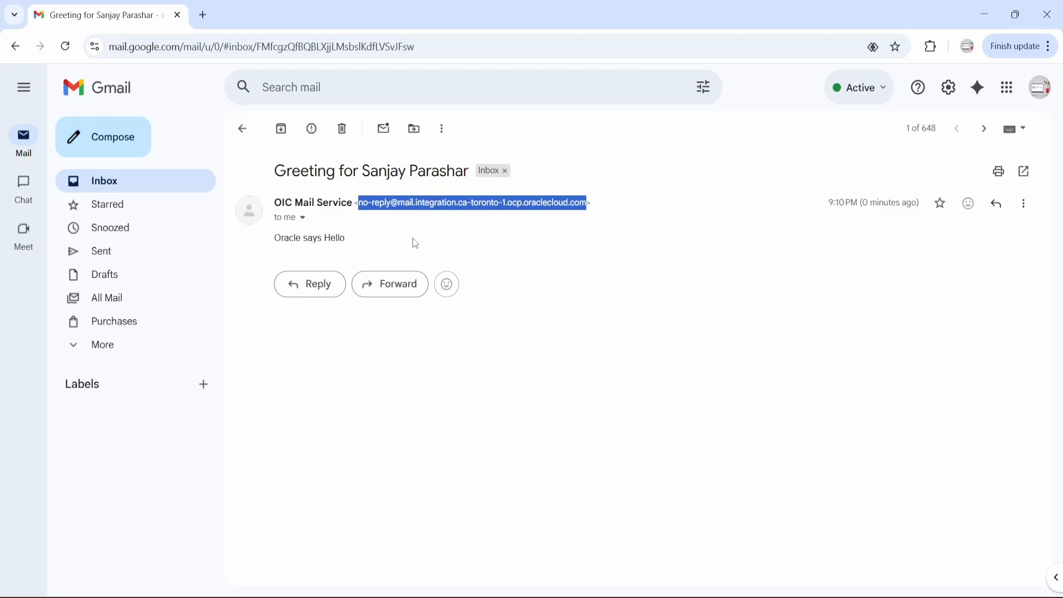
Switch back to Oracle Integration, open the observability dashboard and check the email service usage against its limit
key(alt+Tab)
click(18, 78)
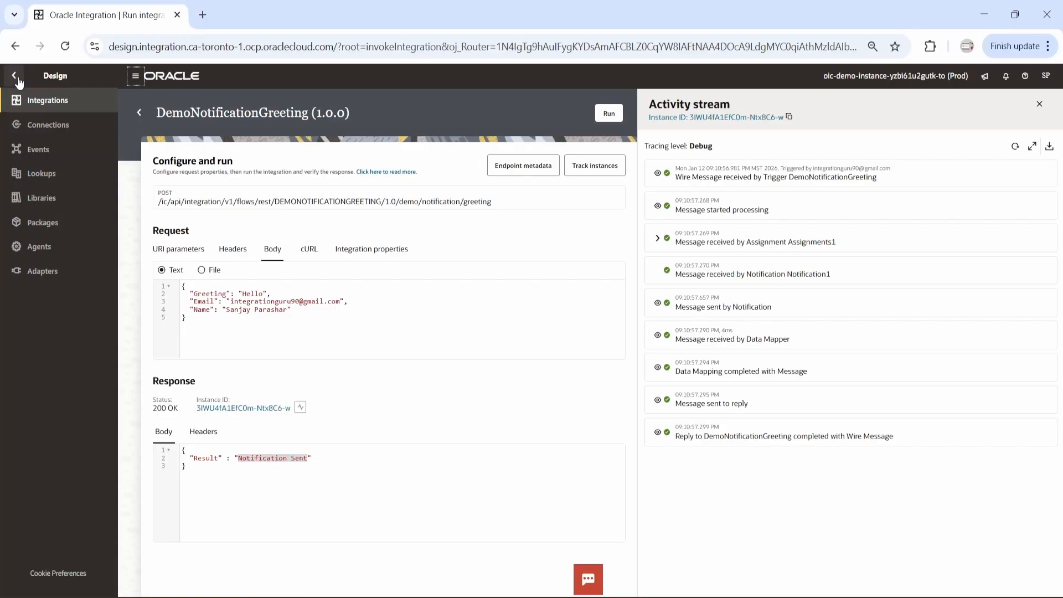
click(14, 76)
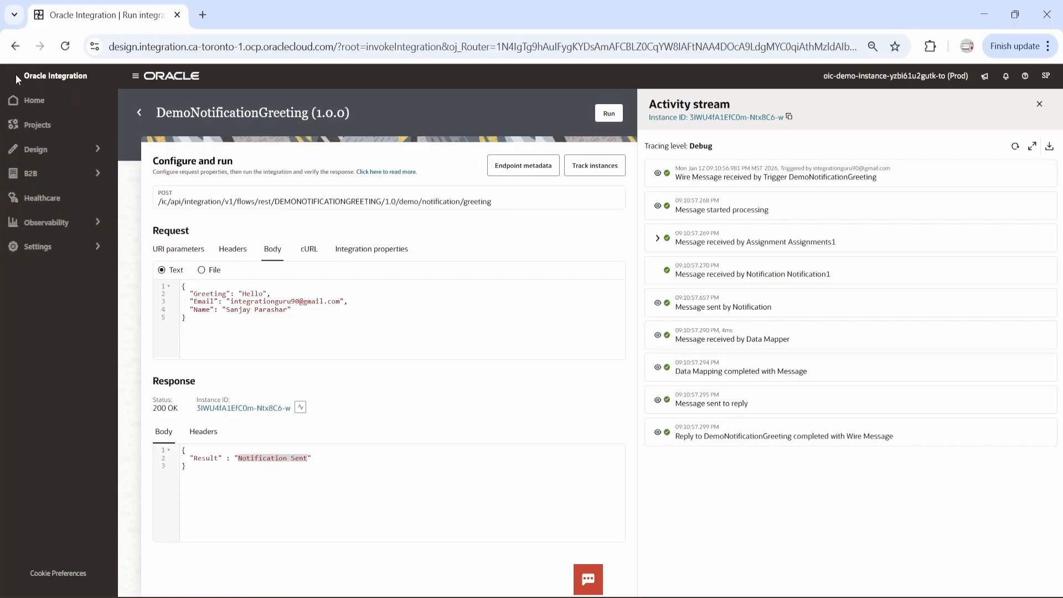
click(55, 222)
click(49, 107)
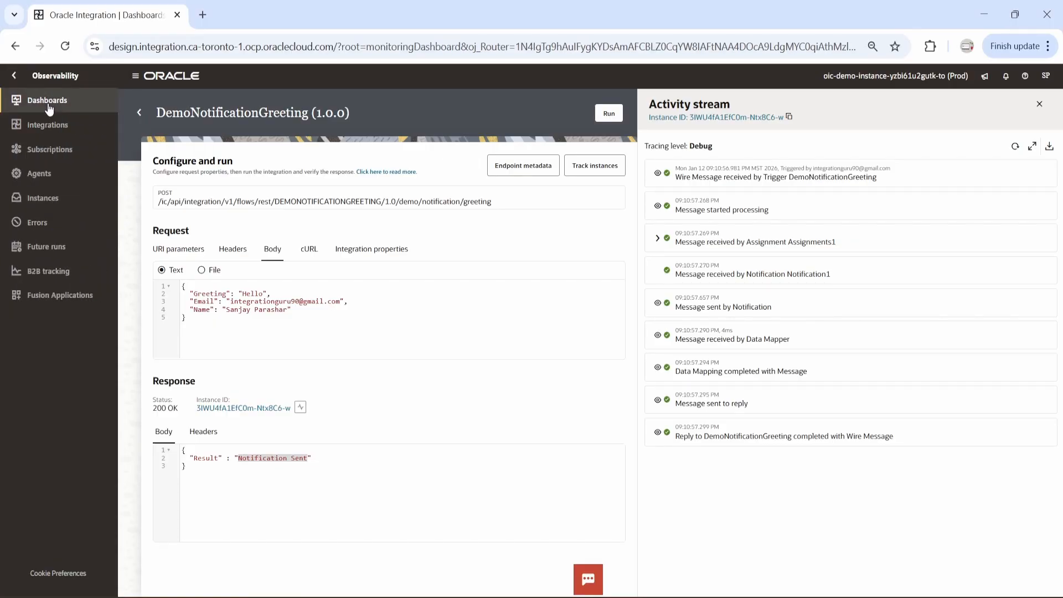
scroll(765, 500, down, 3)
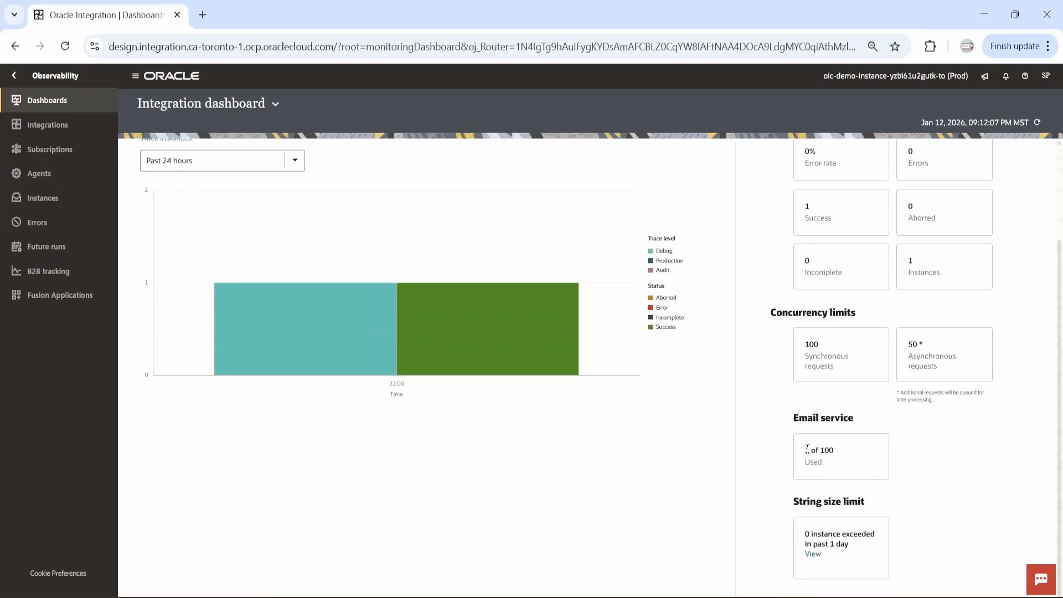
drag(807, 450, 834, 450)
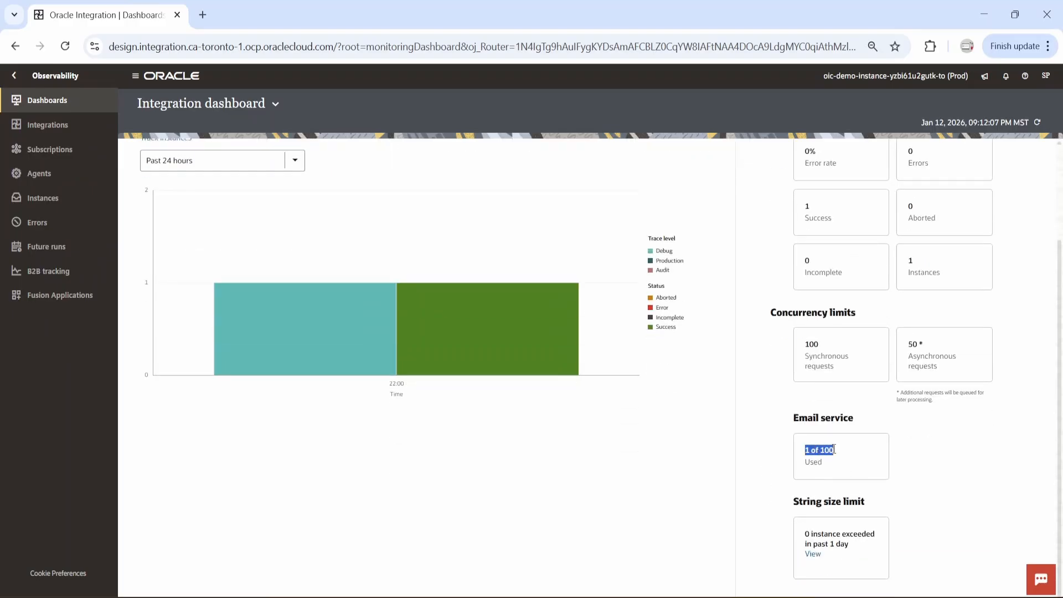
click(902, 454)
drag(835, 449, 820, 450)
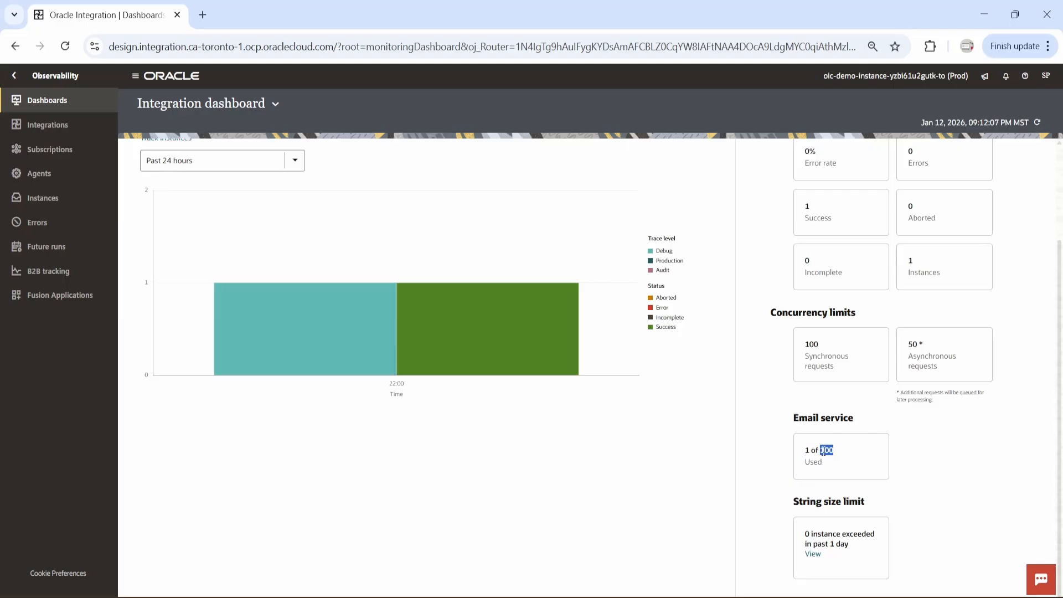